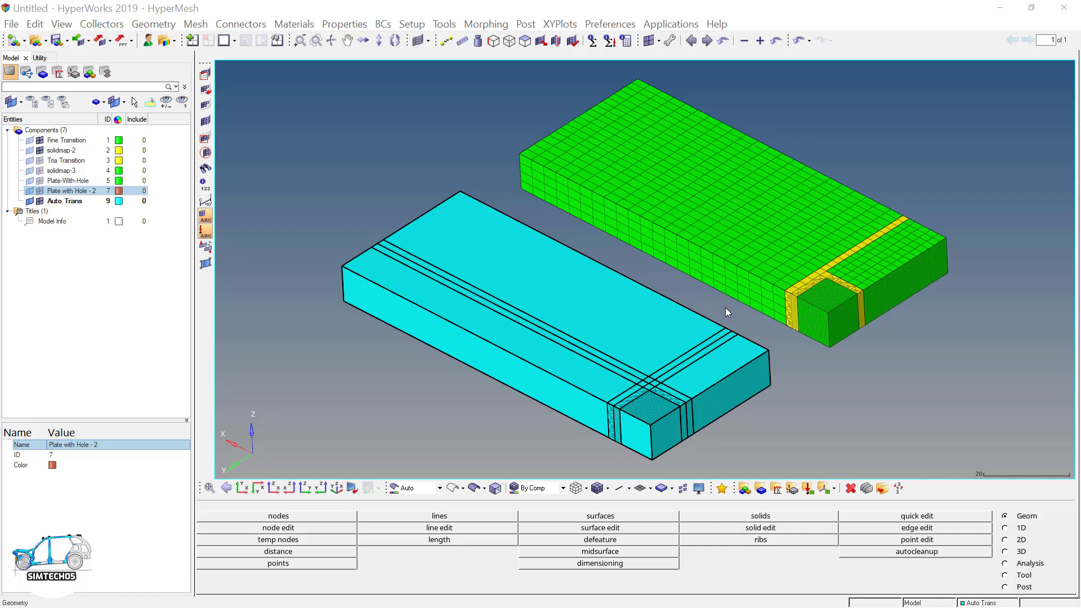
# Start a general Solid Map and set the along geometry type to mixed
pyautogui.click(1005, 551)
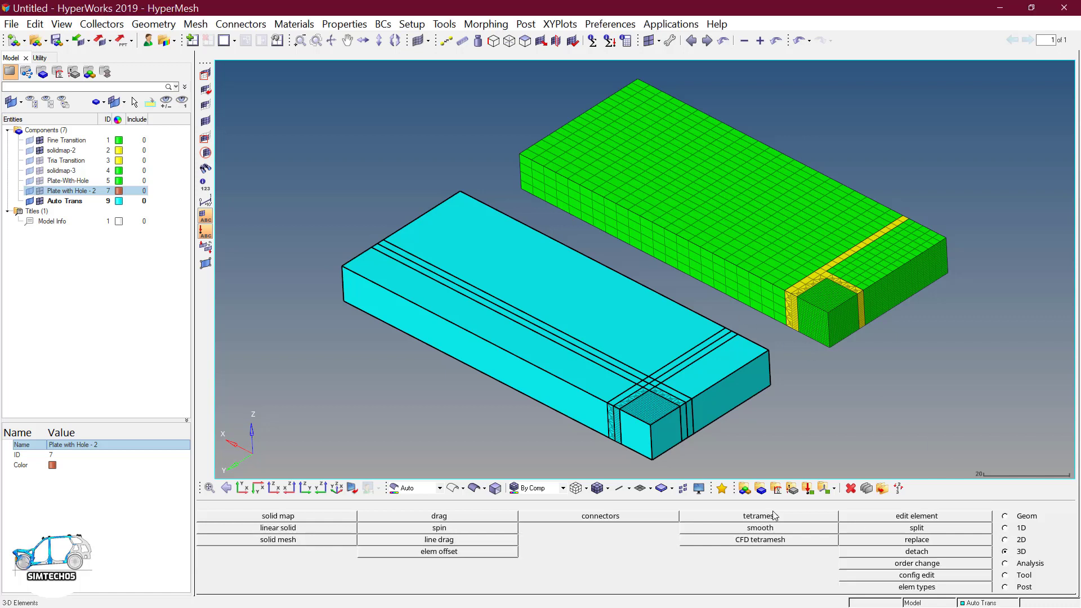
pyautogui.click(268, 517)
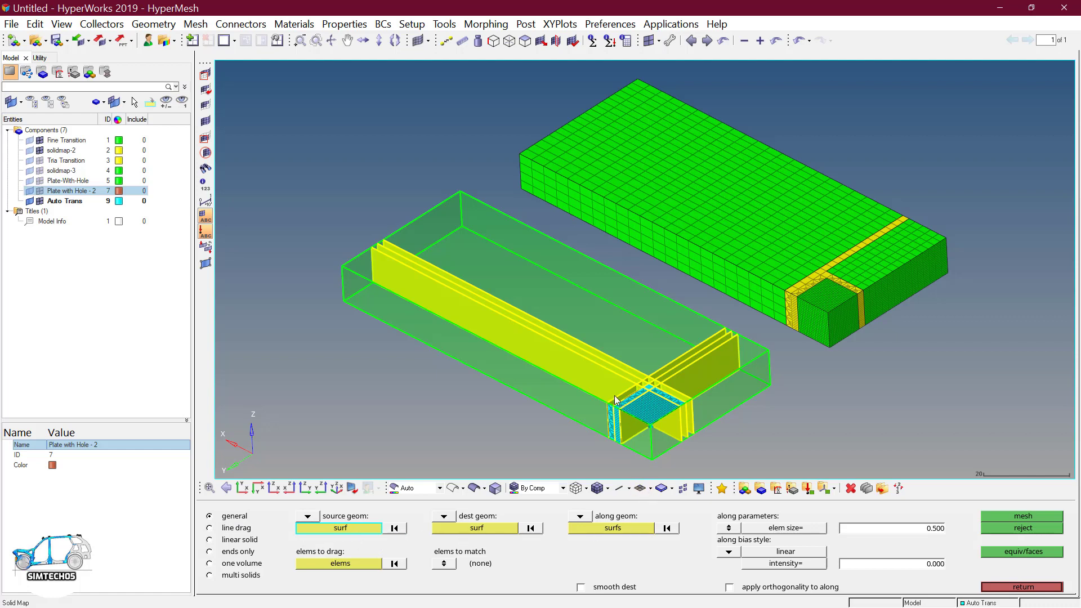
pyautogui.click(580, 516)
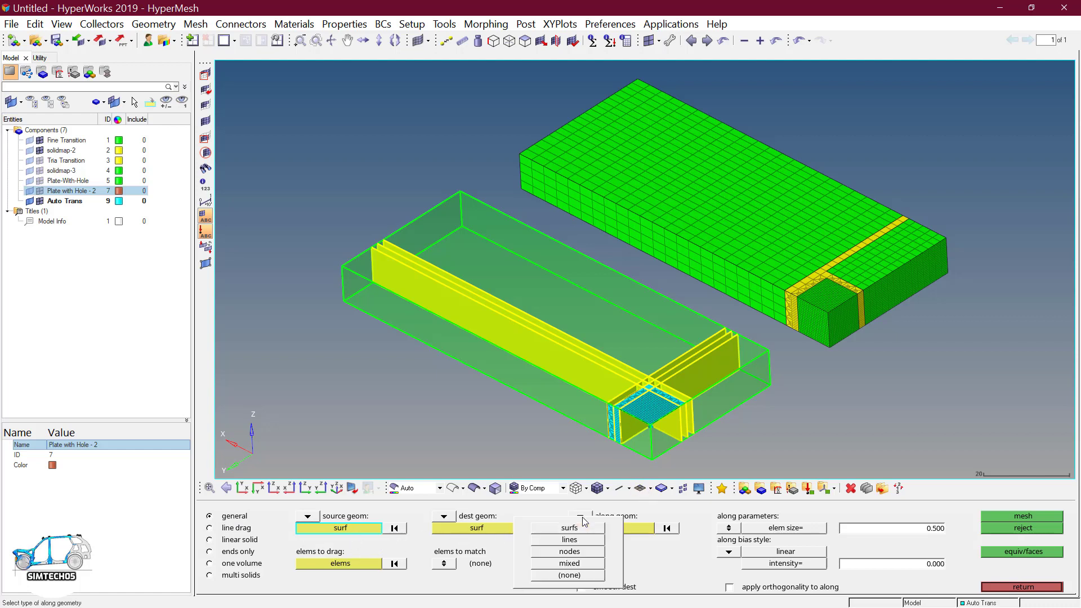
pyautogui.click(611, 571)
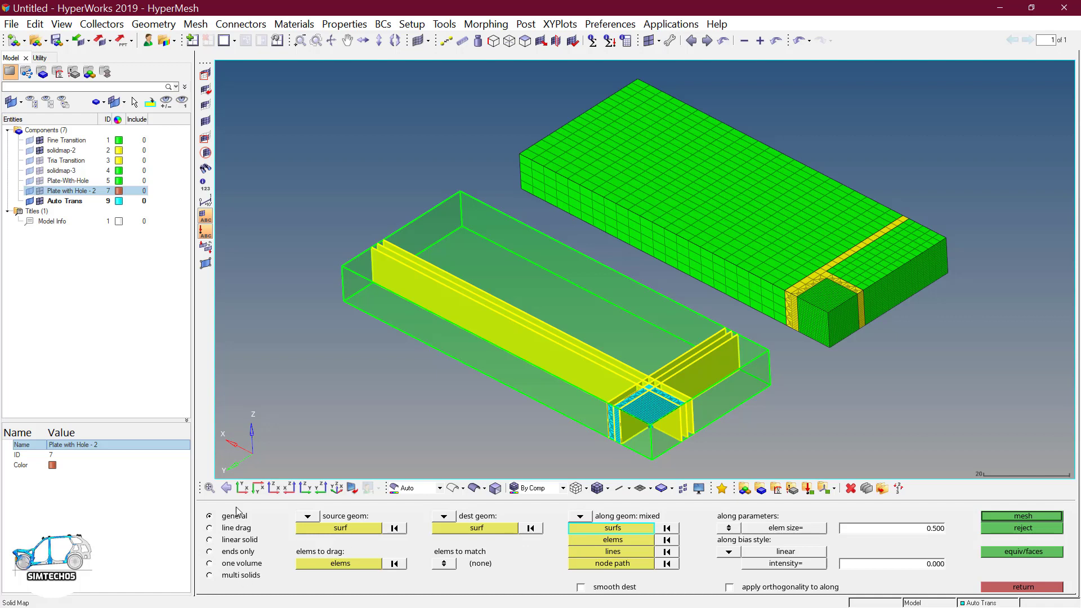
# Switch Solid Map to multi solids and select all the partitioned solids of the Auto Trans block
pyautogui.click(1030, 587)
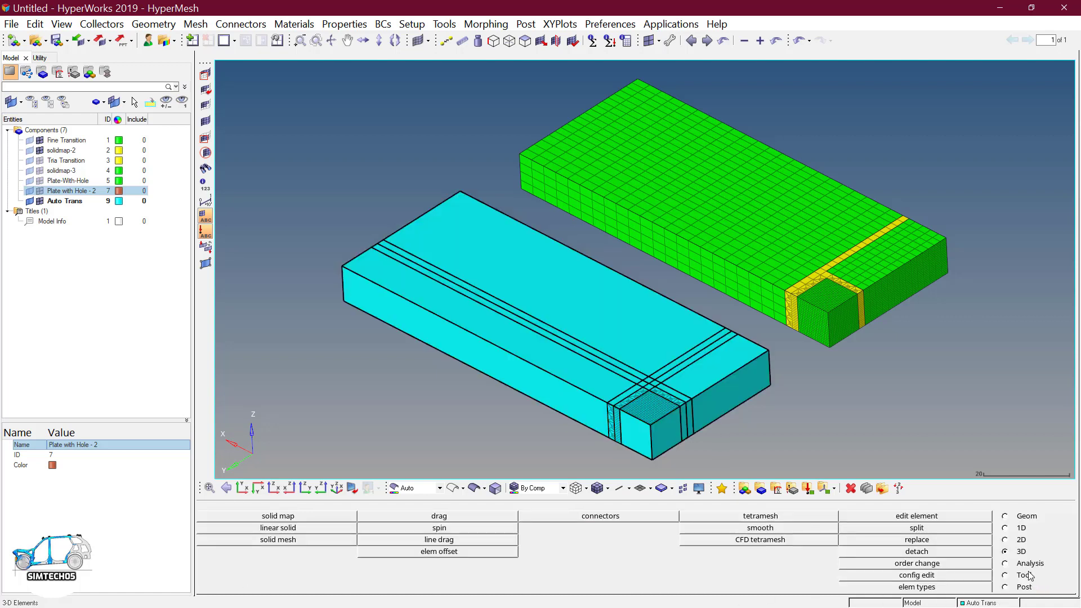
pyautogui.click(325, 517)
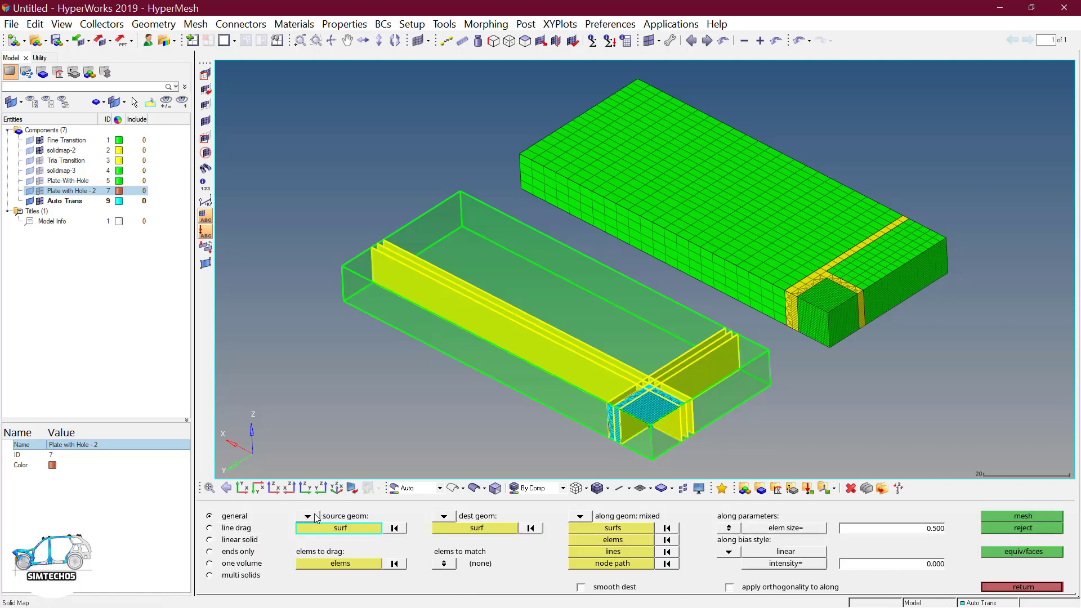
pyautogui.click(229, 577)
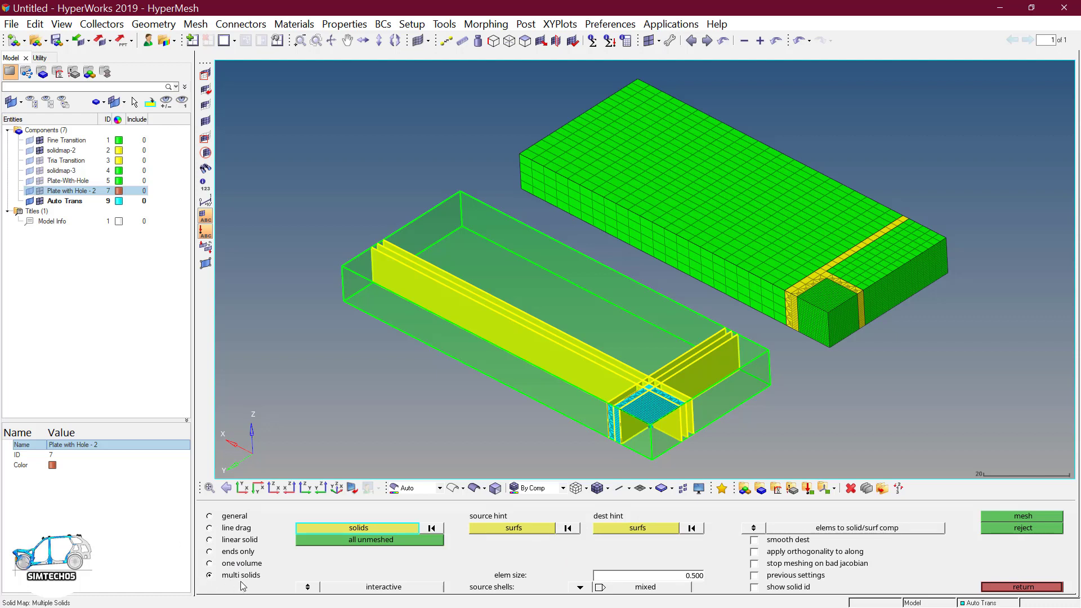
pyautogui.click(223, 517)
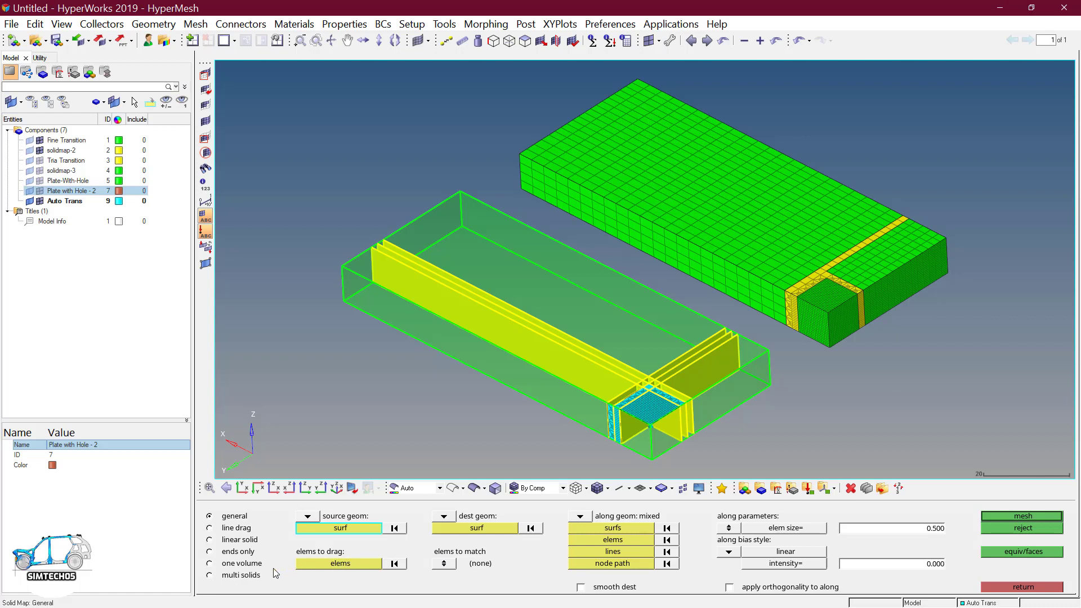
pyautogui.click(250, 576)
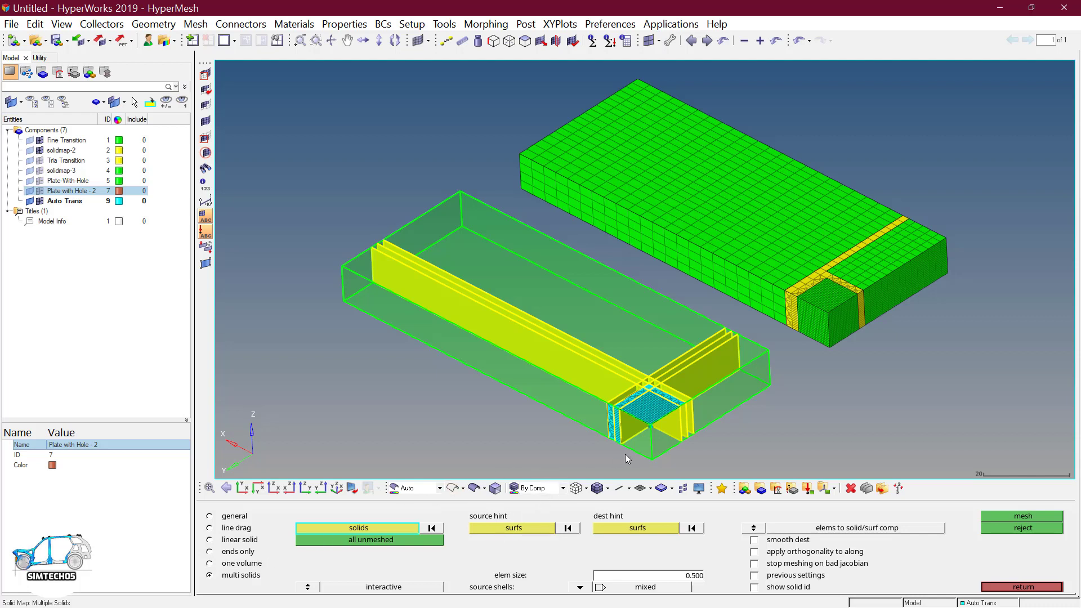
pyautogui.scroll(5, 658, 444)
pyautogui.keyDown('ctrl'); pyautogui.moveTo(661, 418); pyautogui.dragTo(663, 409, button='right'); pyautogui.keyUp('ctrl')
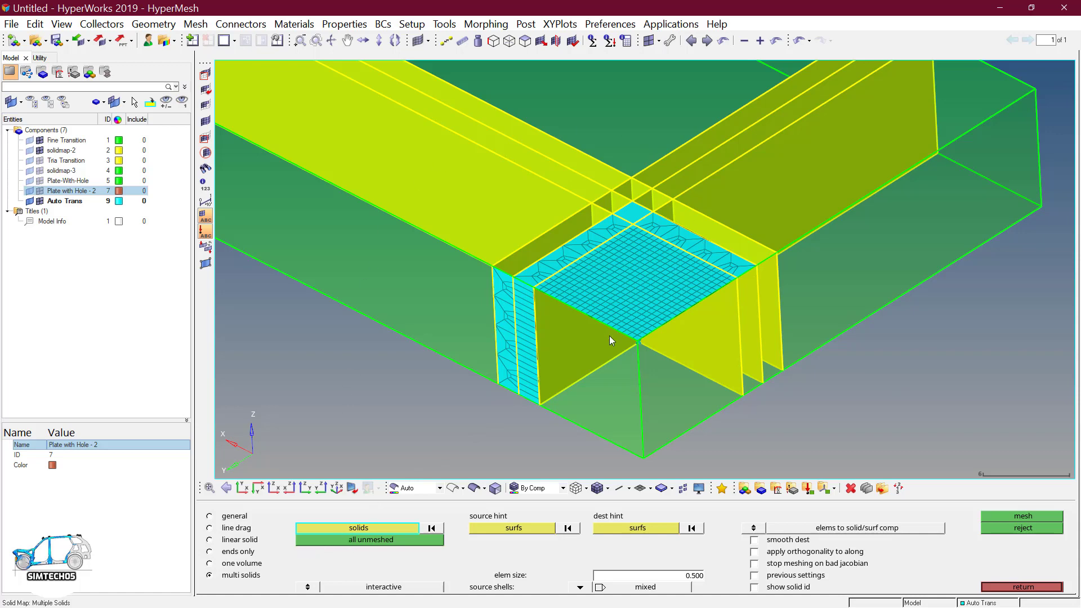
pyautogui.scroll(-2, 598, 348)
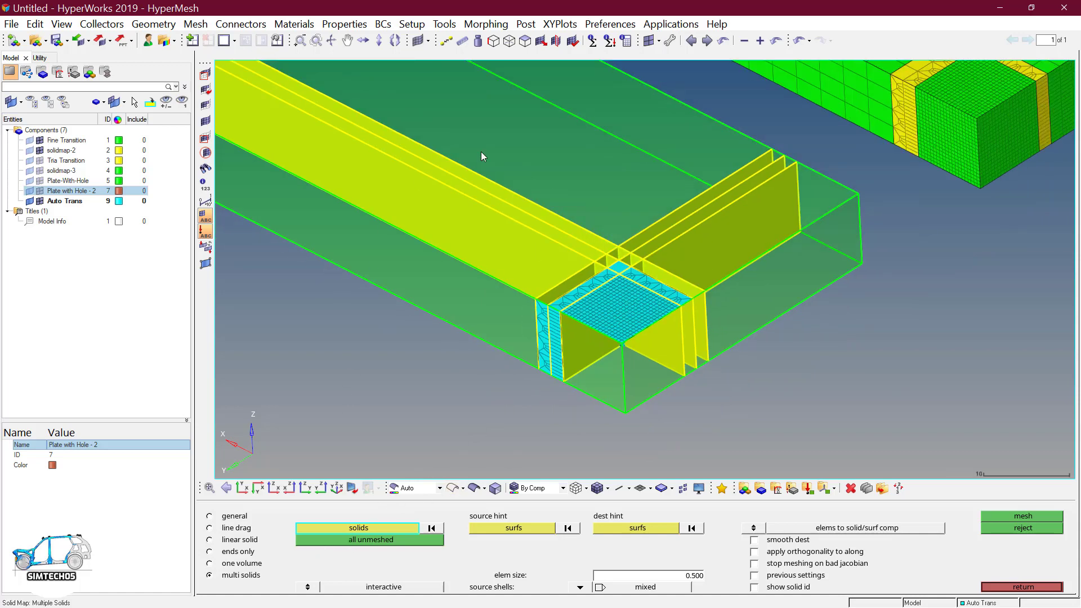
pyautogui.keyDown('shift'); pyautogui.moveTo(480, 151); pyautogui.dragTo(795, 424); pyautogui.keyUp('shift')
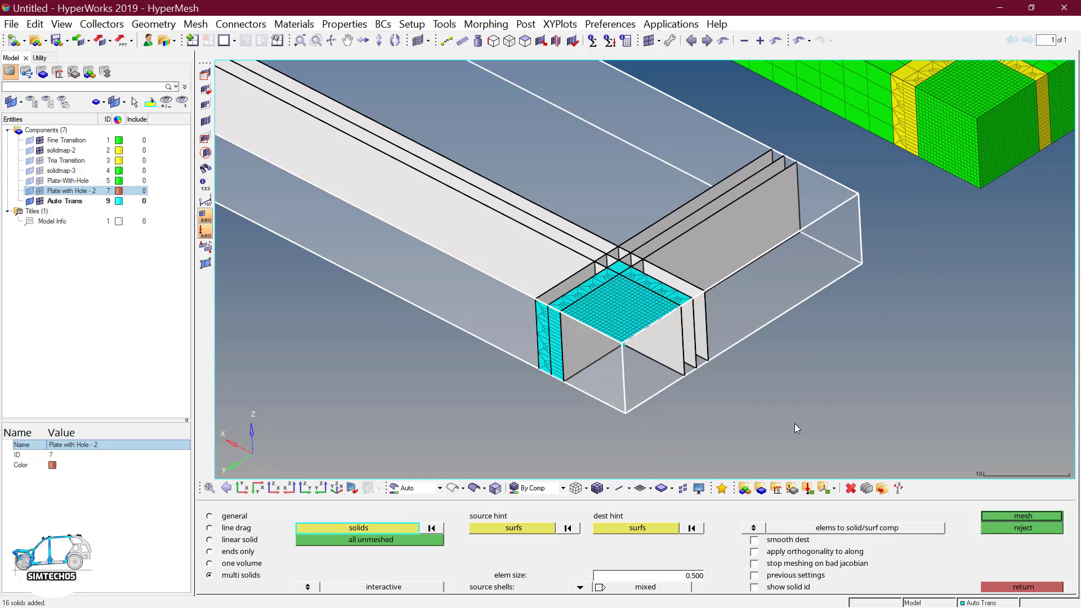
pyautogui.click(494, 527)
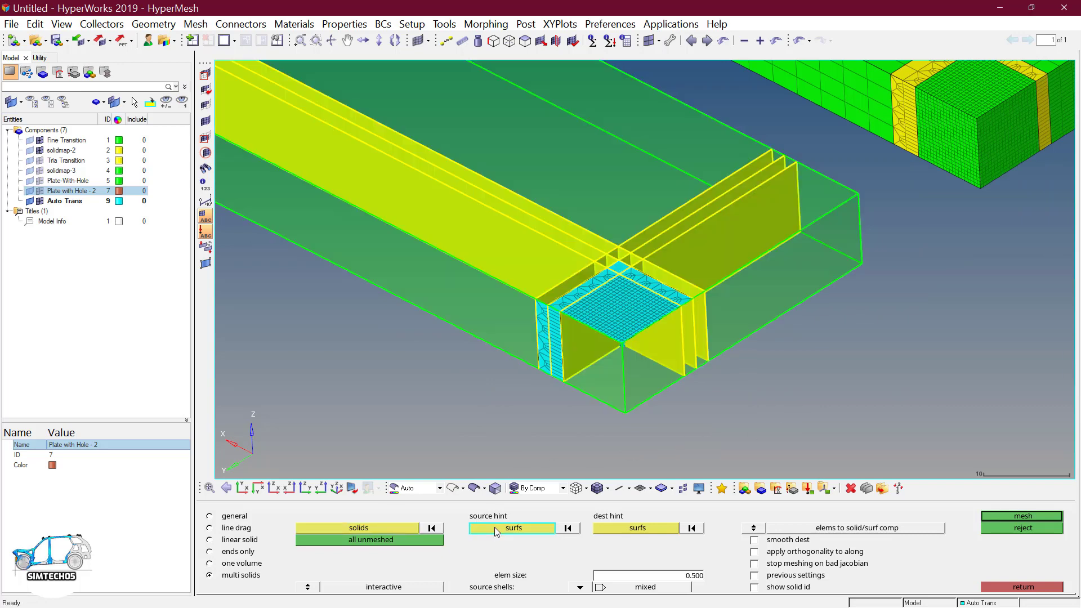
pyautogui.scroll(3, 604, 353)
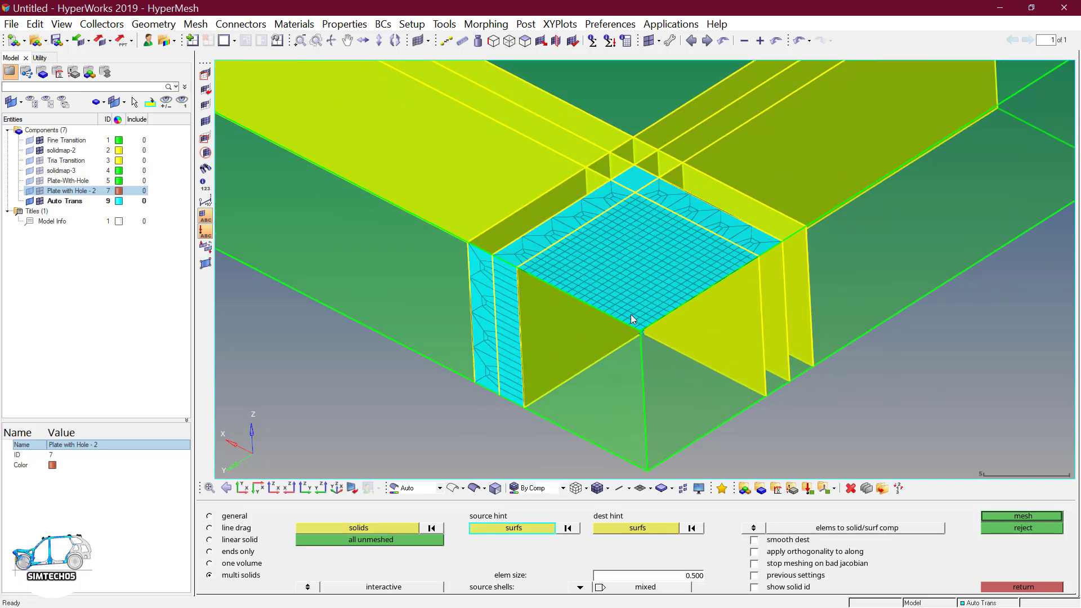
pyautogui.click(631, 314)
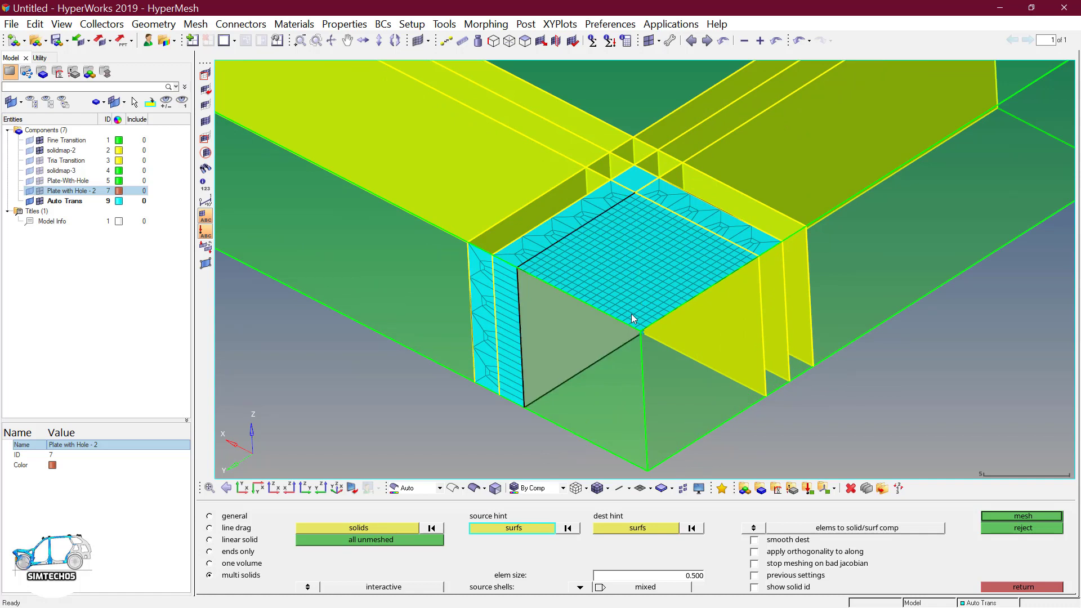
pyautogui.rightClick(534, 317)
pyautogui.click(569, 528)
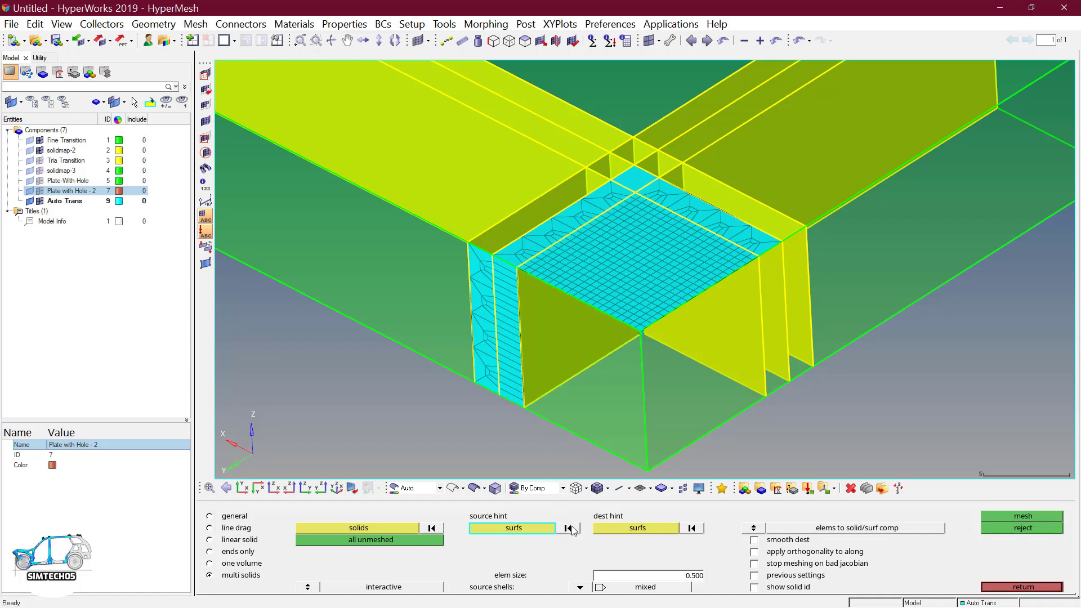
# Colour the geometry by component
pyautogui.click(423, 490)
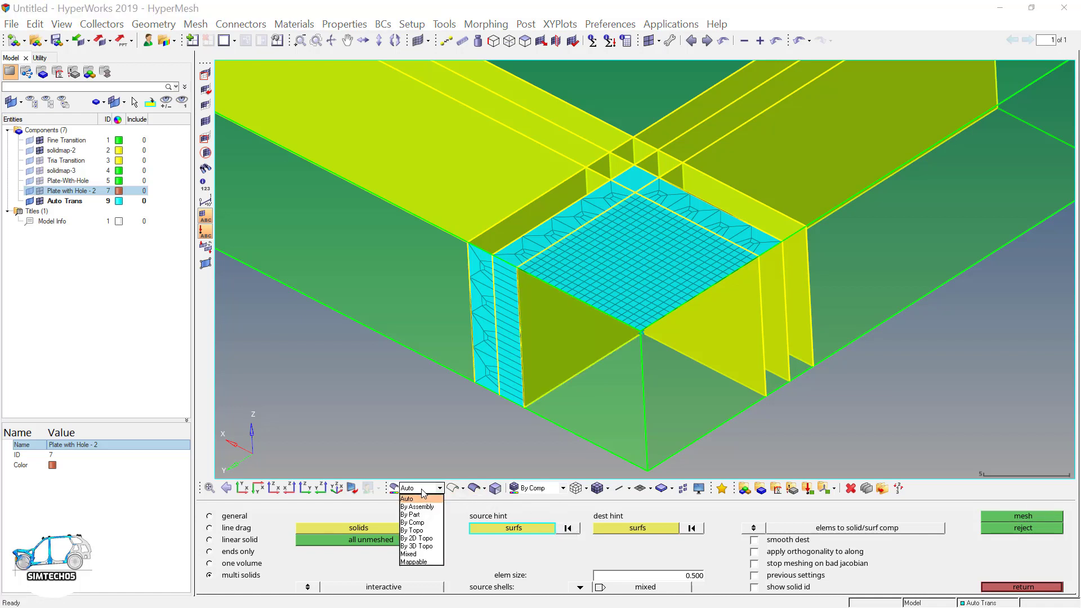
pyautogui.click(422, 531)
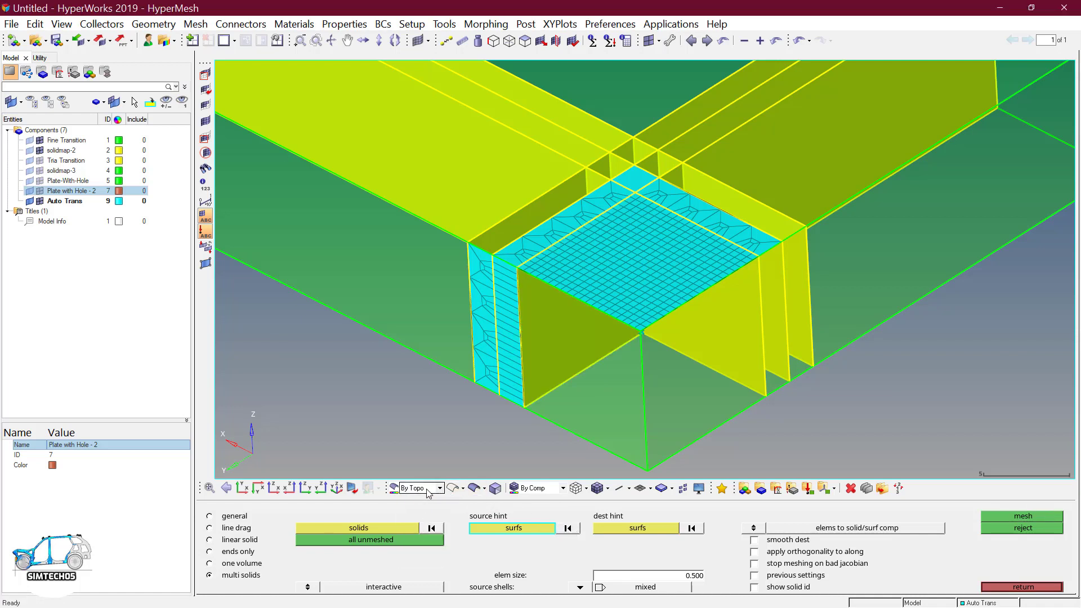
pyautogui.click(424, 489)
pyautogui.click(420, 523)
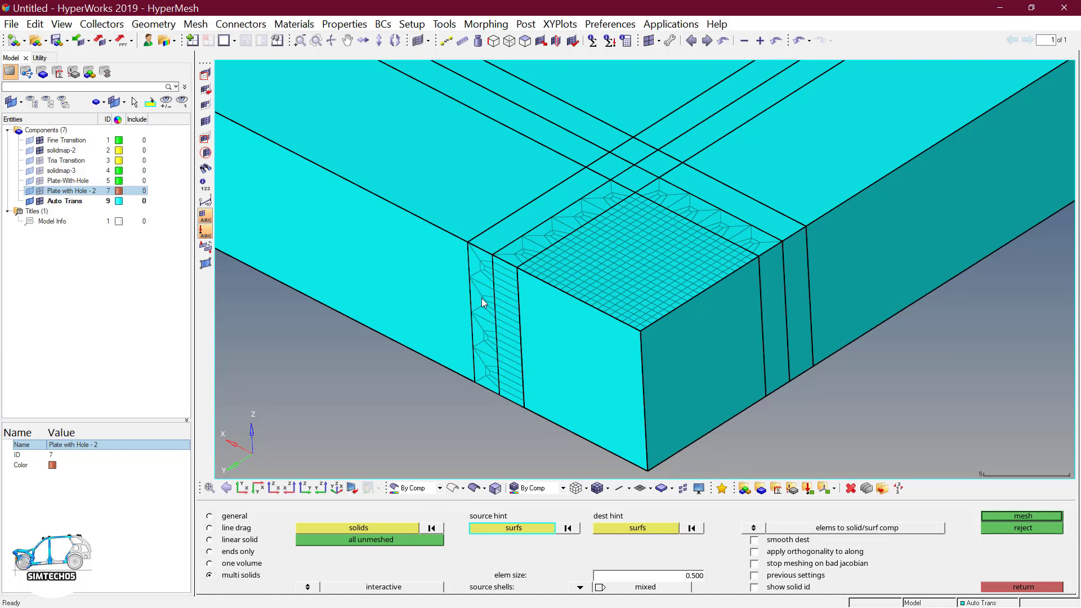
# Set the element size to 2 and the source shells to quads only, and generate the interactive mesh preview of the selected solids
pyautogui.click(672, 575)
pyautogui.write('2')
pyautogui.press('Return')
pyautogui.scroll(-5, 647, 305)
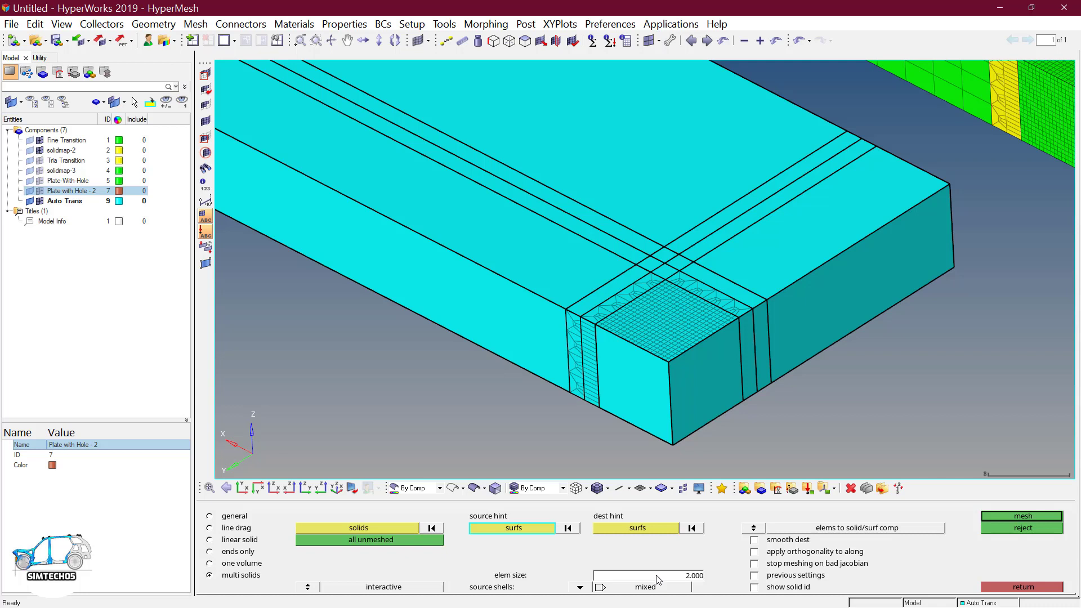
pyautogui.click(583, 589)
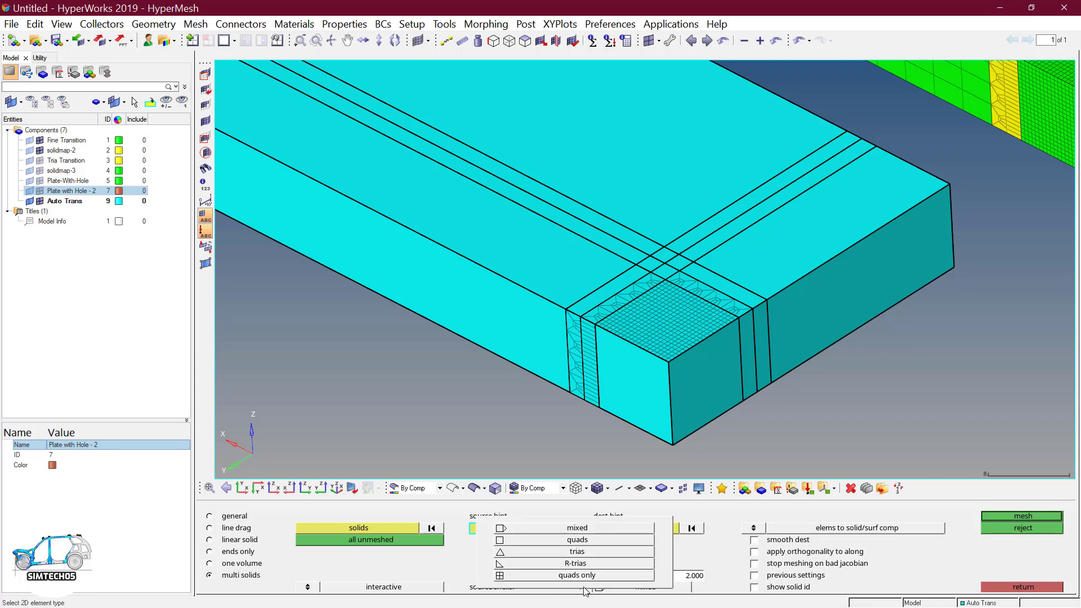
pyautogui.click(575, 576)
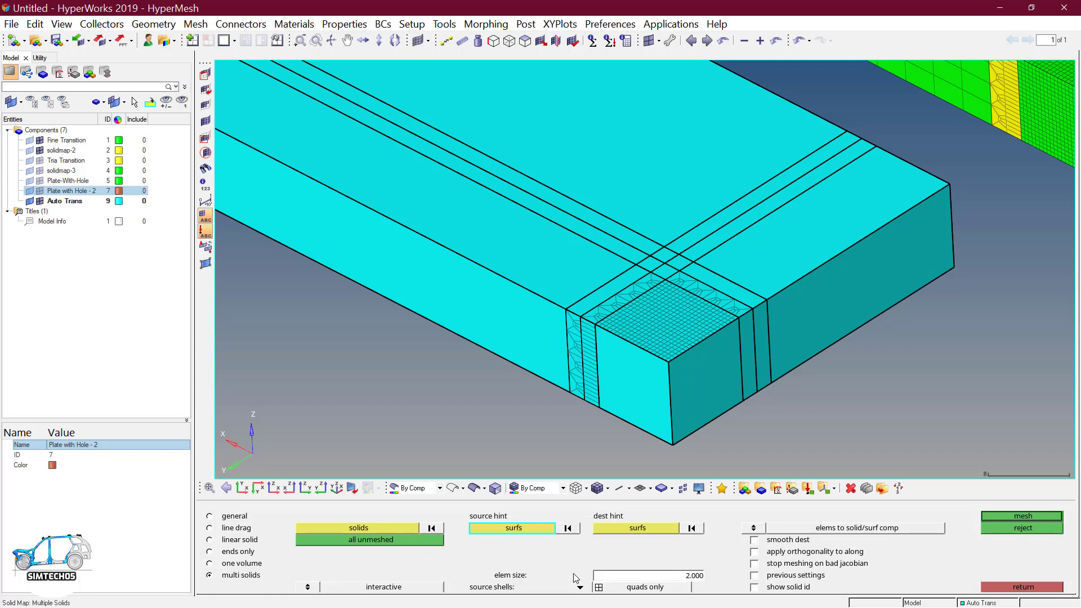
pyautogui.click(1007, 516)
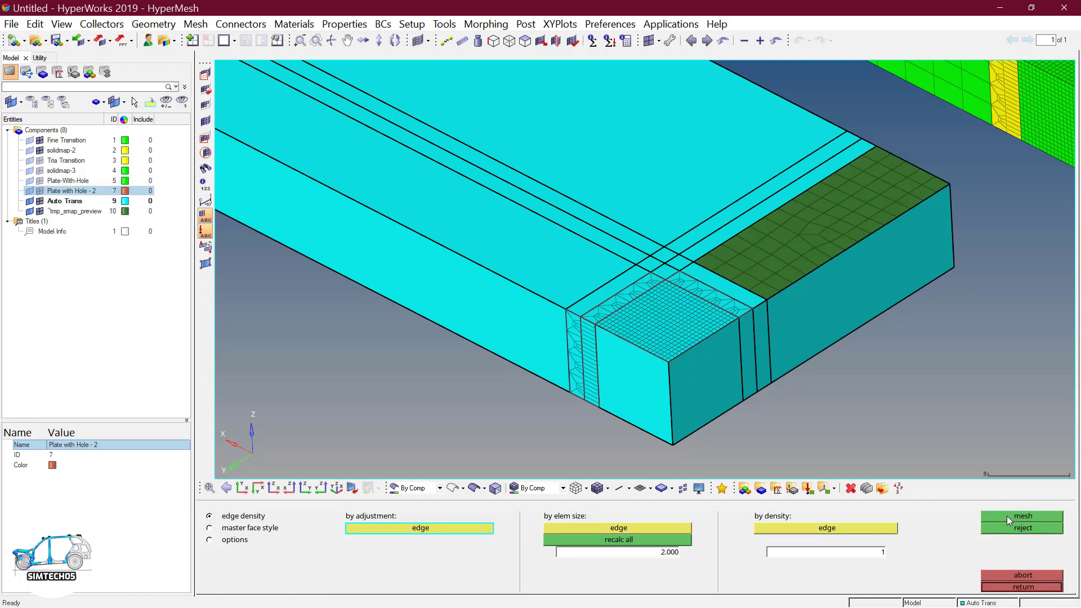
# Colour the geometry by topology and adjust the previewed end solid's edge densities to 13 along its length and 4 across its width
pyautogui.click(415, 490)
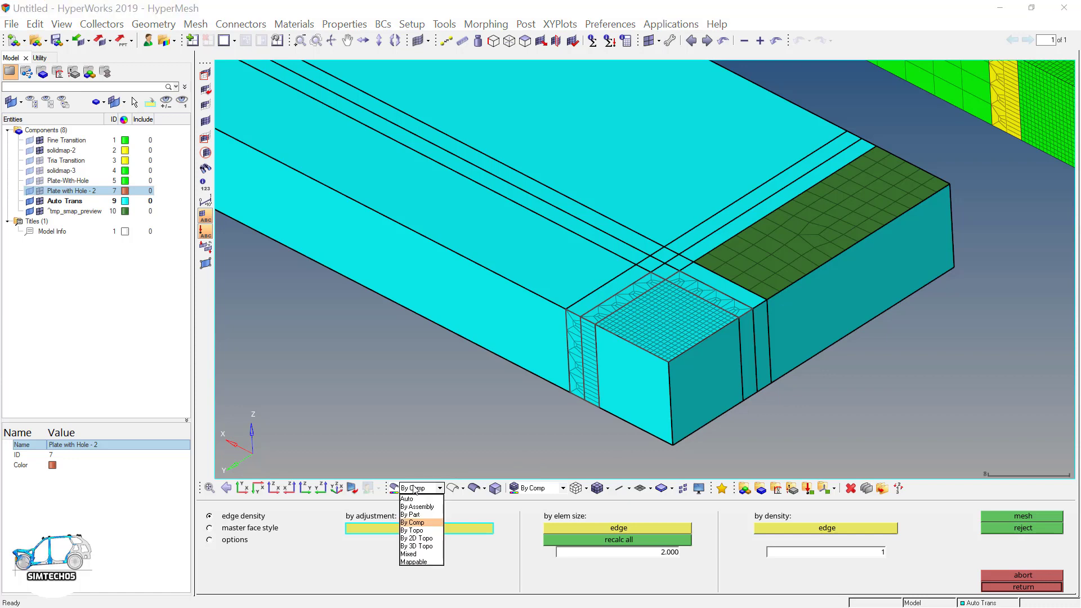
pyautogui.click(414, 530)
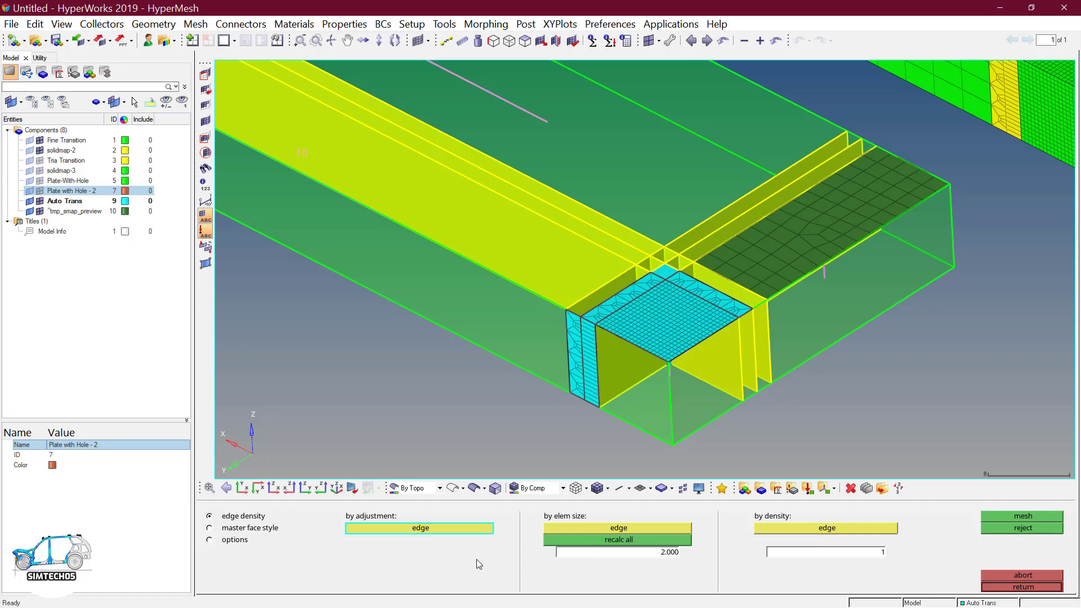
pyautogui.keyDown('ctrl'); pyautogui.moveTo(747, 281); pyautogui.dragTo(724, 340); pyautogui.keyUp('ctrl')
pyautogui.keyDown('ctrl'); pyautogui.moveTo(723, 340); pyautogui.dragTo(630, 332, button='right'); pyautogui.keyUp('ctrl')
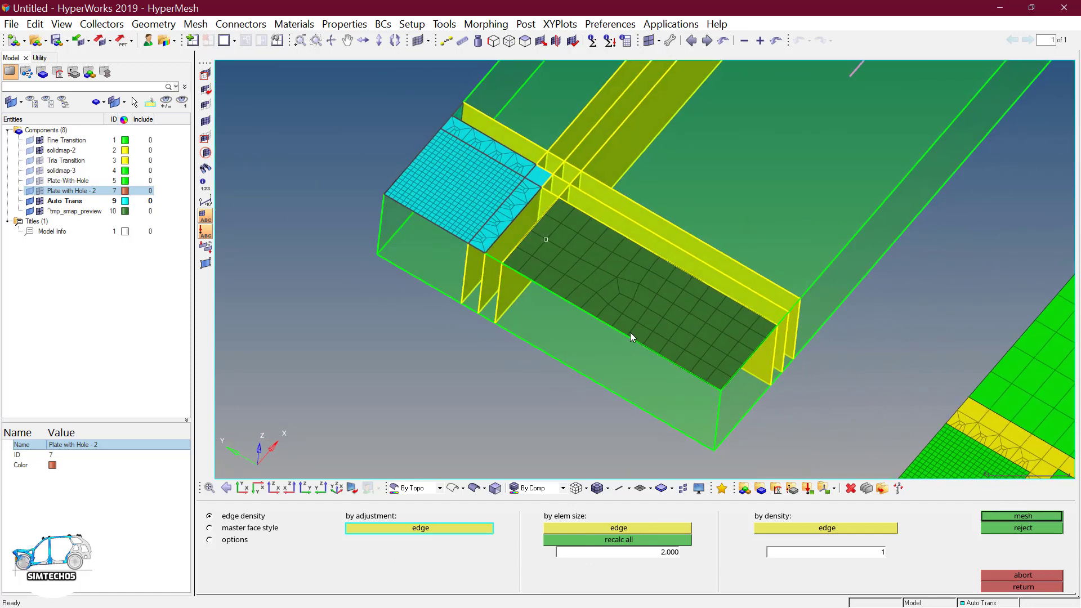
pyautogui.click(746, 362)
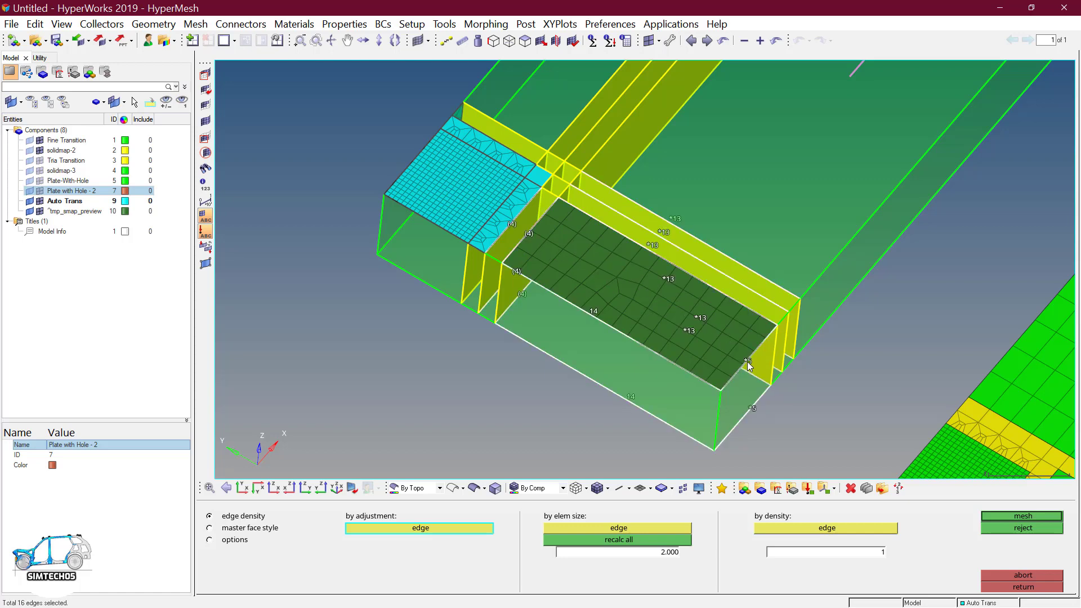
pyautogui.scroll(-1, 747, 363)
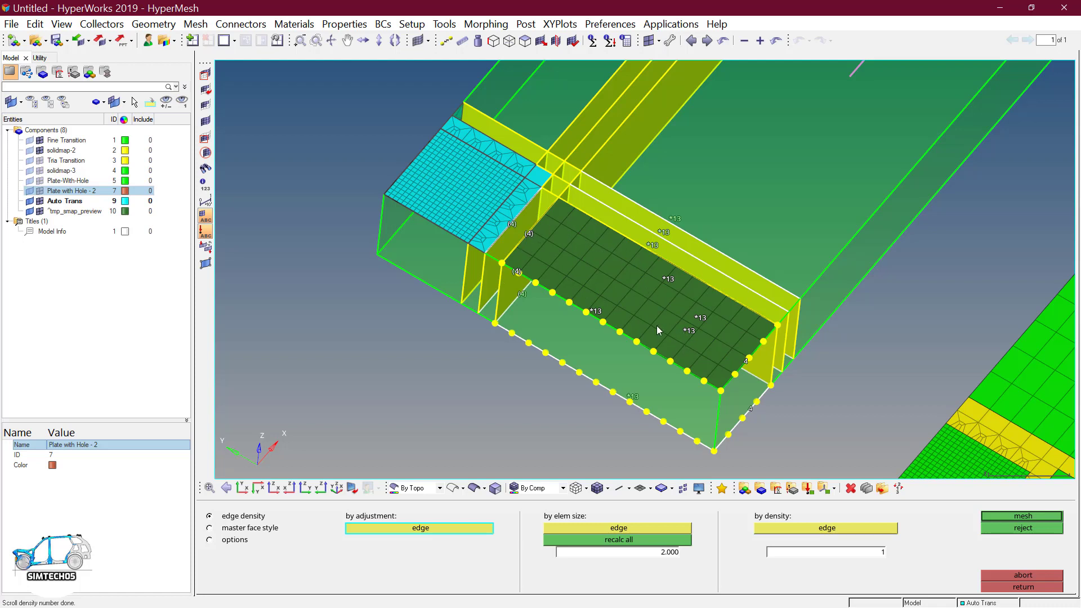
# Generate the solid mesh on all selected solids using the adjusted edge densities
pyautogui.scroll(-2, 620, 346)
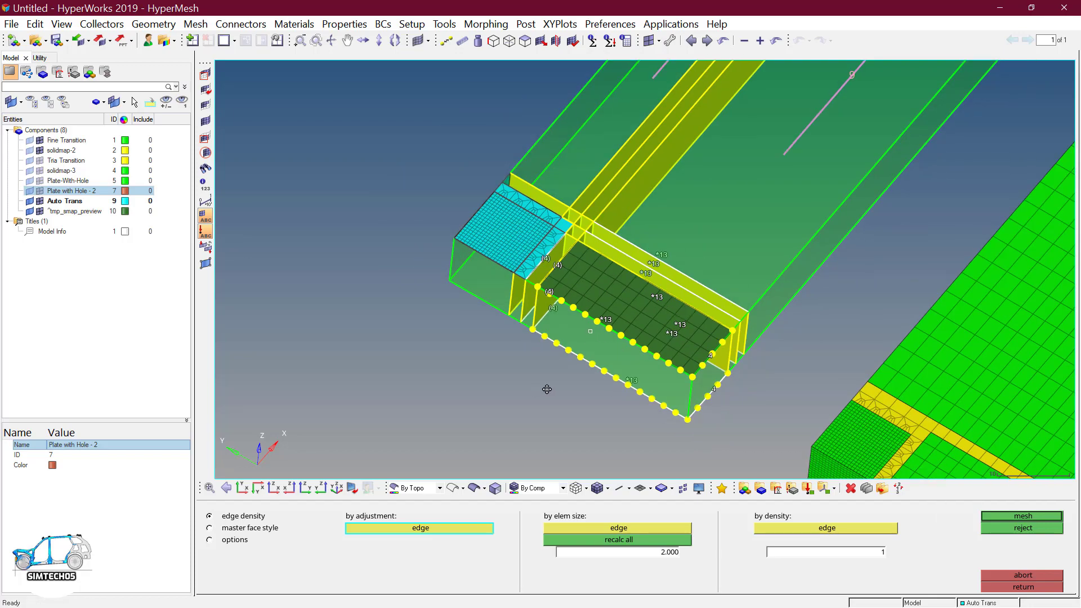
pyautogui.keyDown('ctrl'); pyautogui.moveTo(547, 389); pyautogui.dragTo(744, 274); pyautogui.keyUp('ctrl')
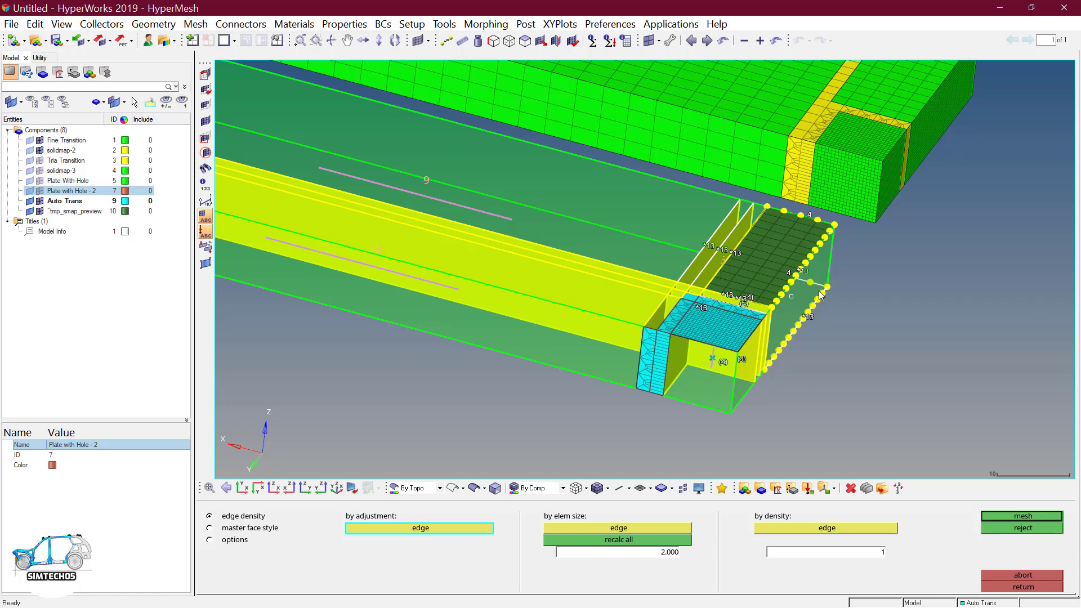
pyautogui.click(1013, 515)
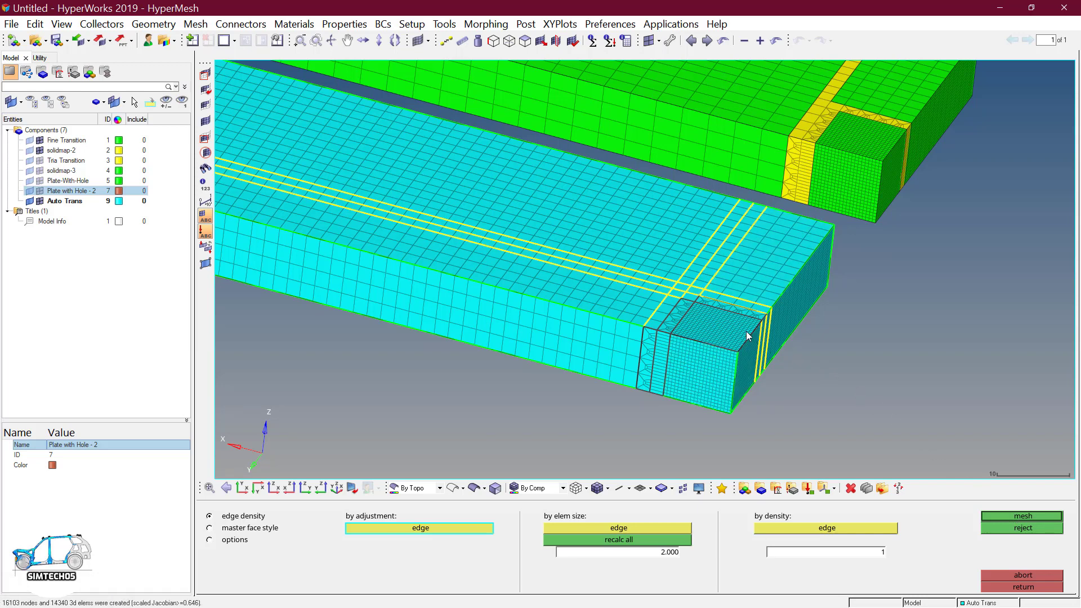
# Hide the geometry of the Auto Trans component so only its mesh is displayed
pyautogui.keyDown('ctrl'); pyautogui.moveTo(746, 331); pyautogui.dragTo(740, 321); pyautogui.keyUp('ctrl')
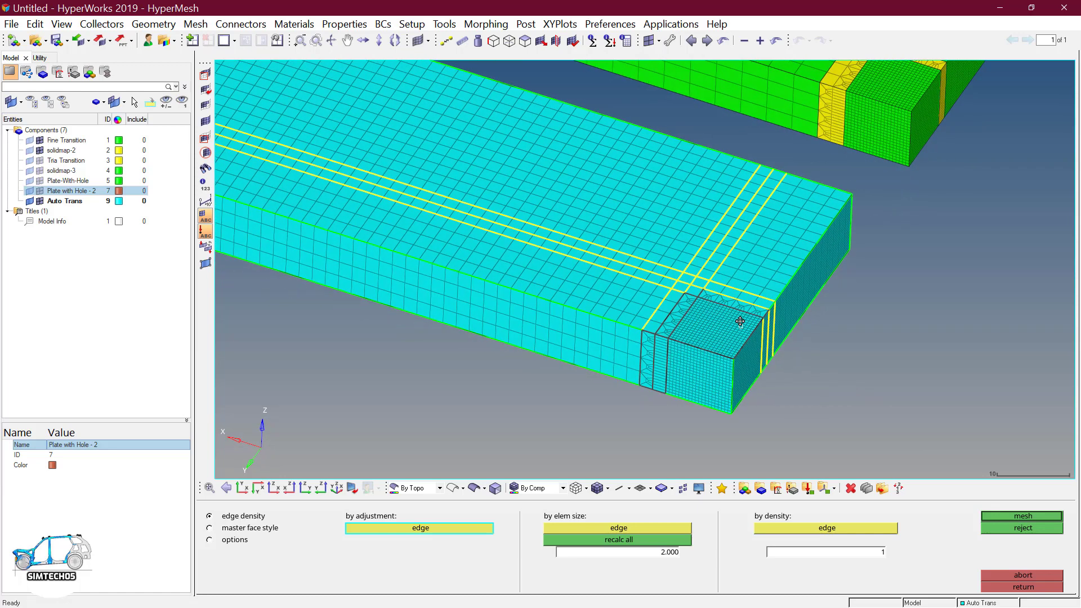
pyautogui.click(30, 201)
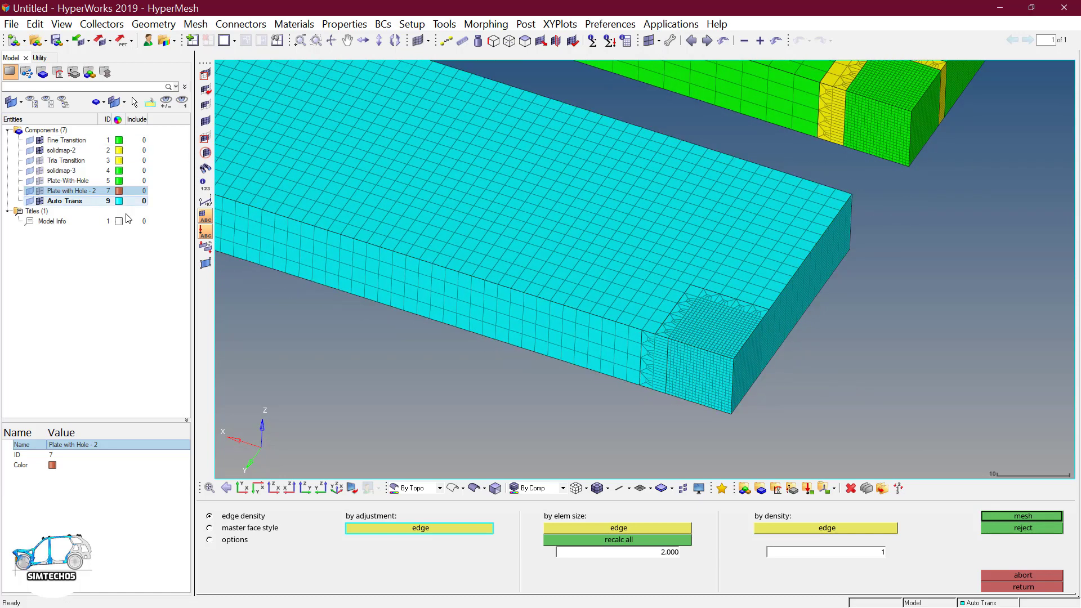
pyautogui.scroll(-4, 653, 318)
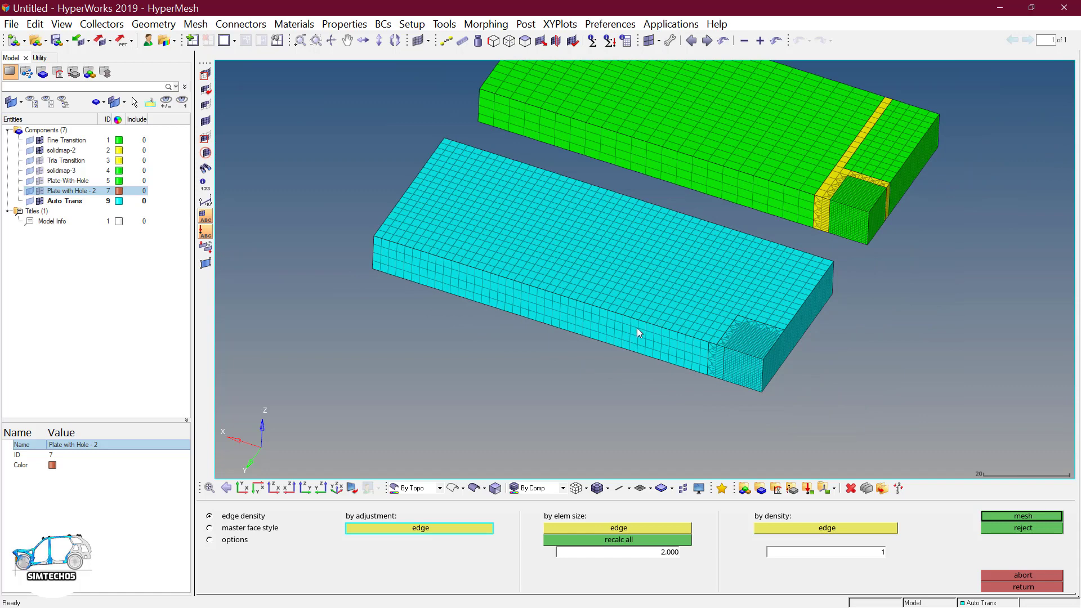
# Find the free edges of the Auto Trans component using a tolerance of 0.010
pyautogui.hotkey('shift', 'F3')
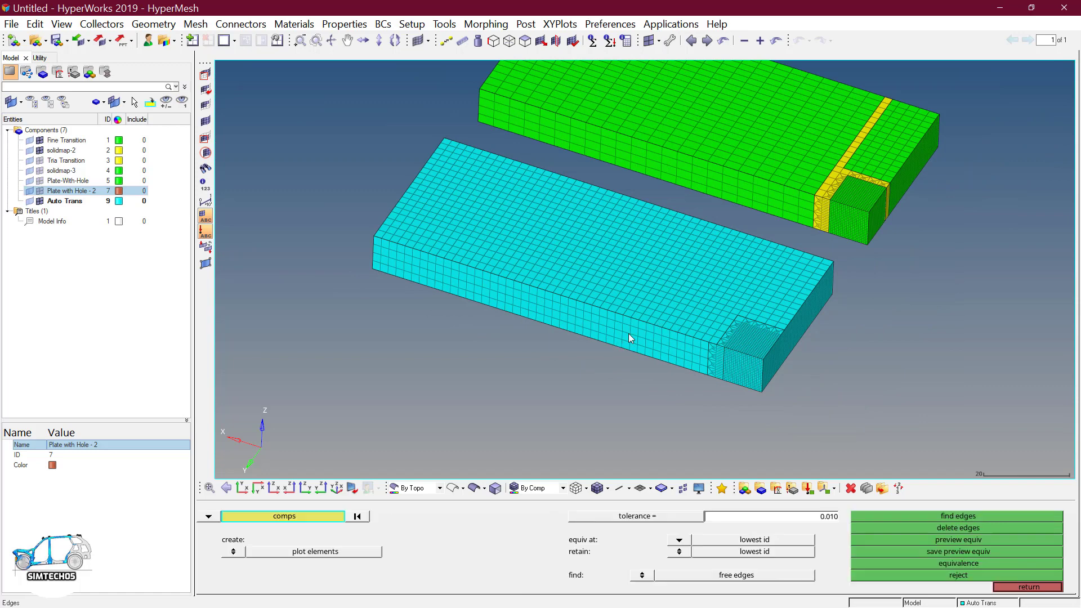
pyautogui.middleClick(603, 304)
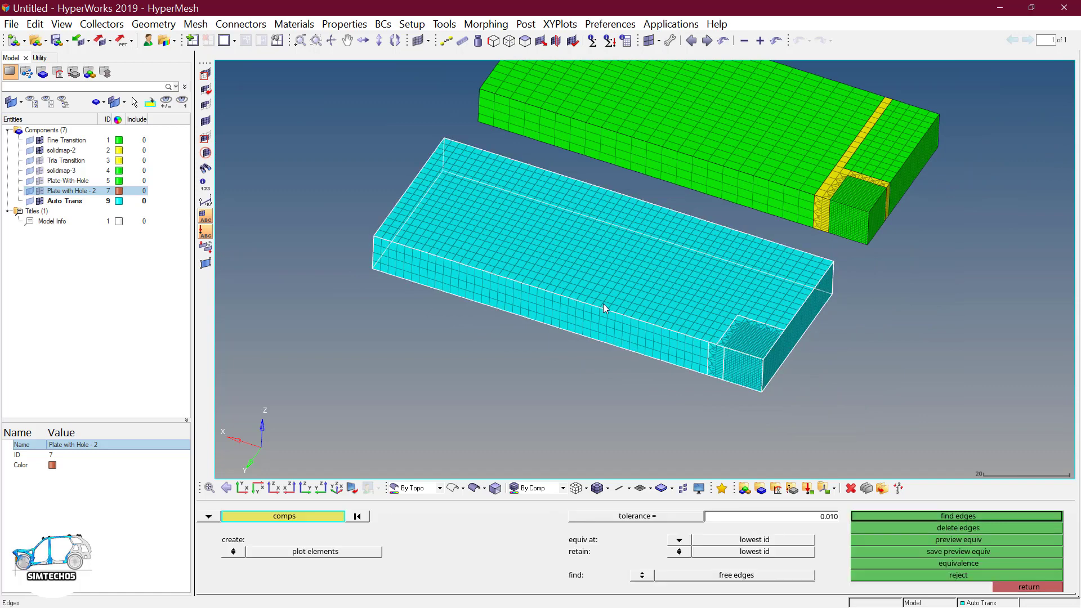
pyautogui.click(947, 518)
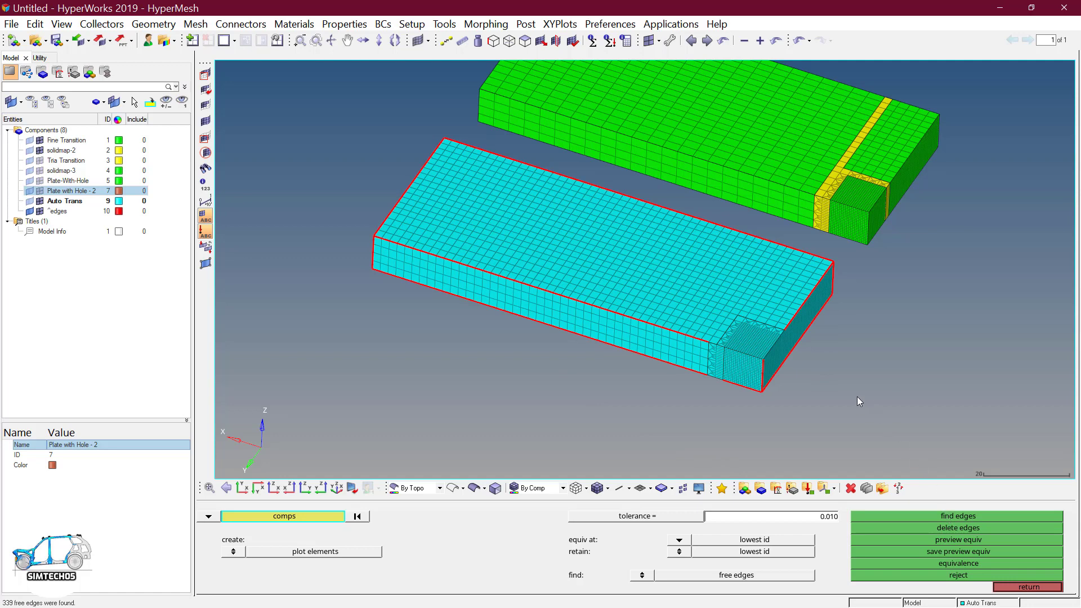
pyautogui.scroll(2, 804, 385)
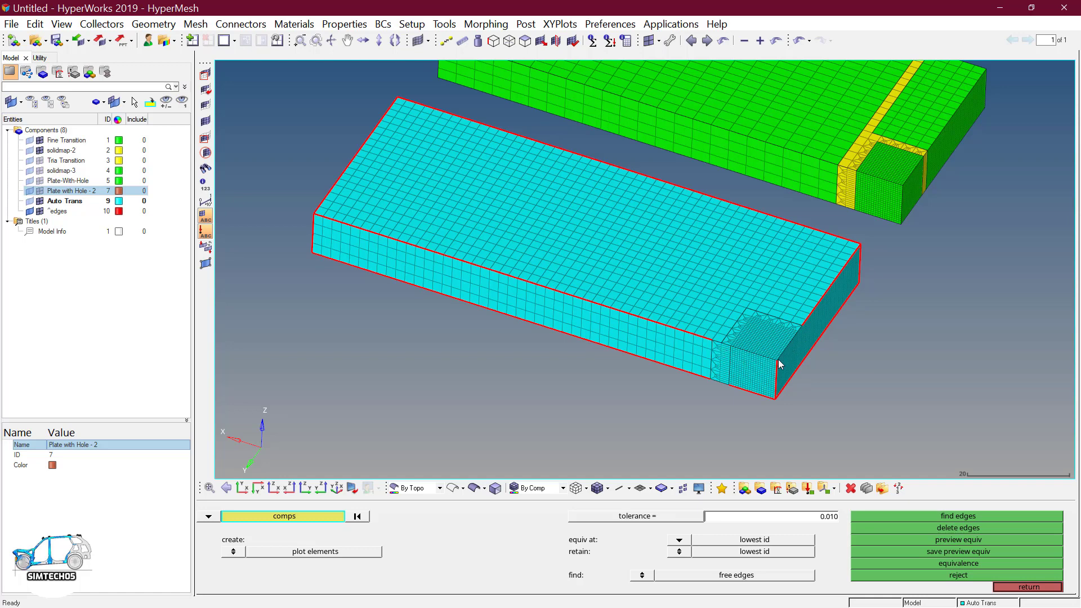
pyautogui.scroll(4, 788, 362)
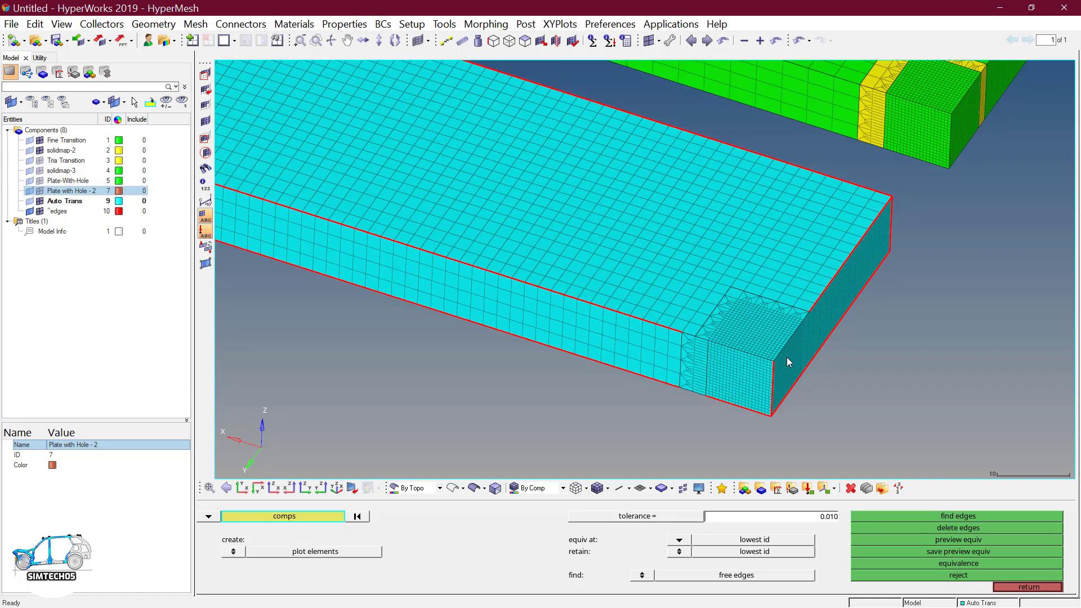
# Delete all displayed quad4 elements, selecting them by configuration
pyautogui.press('F2')
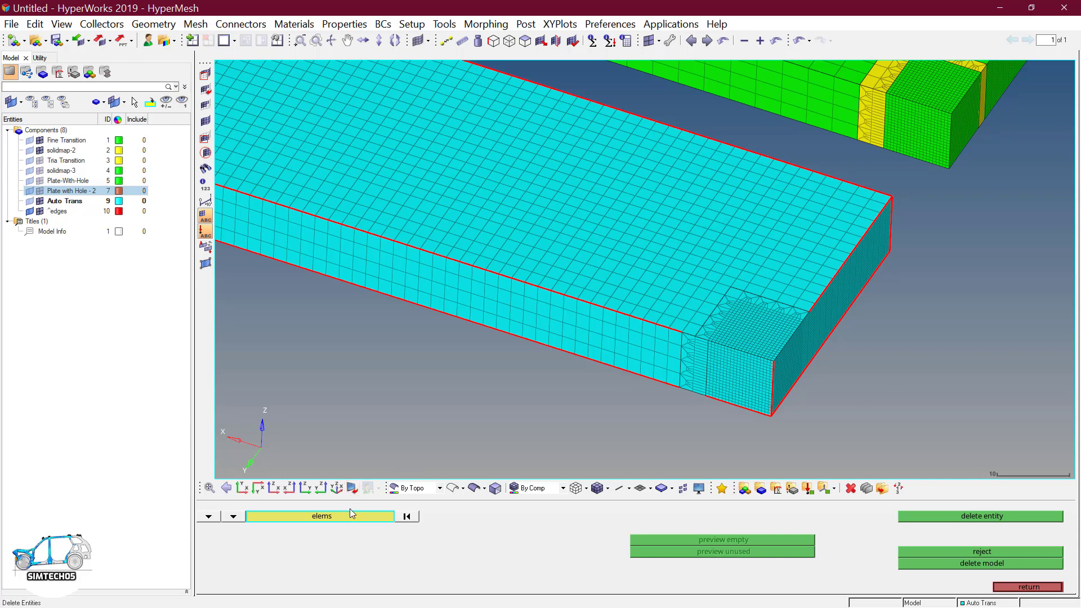
pyautogui.click(351, 514)
pyautogui.click(586, 560)
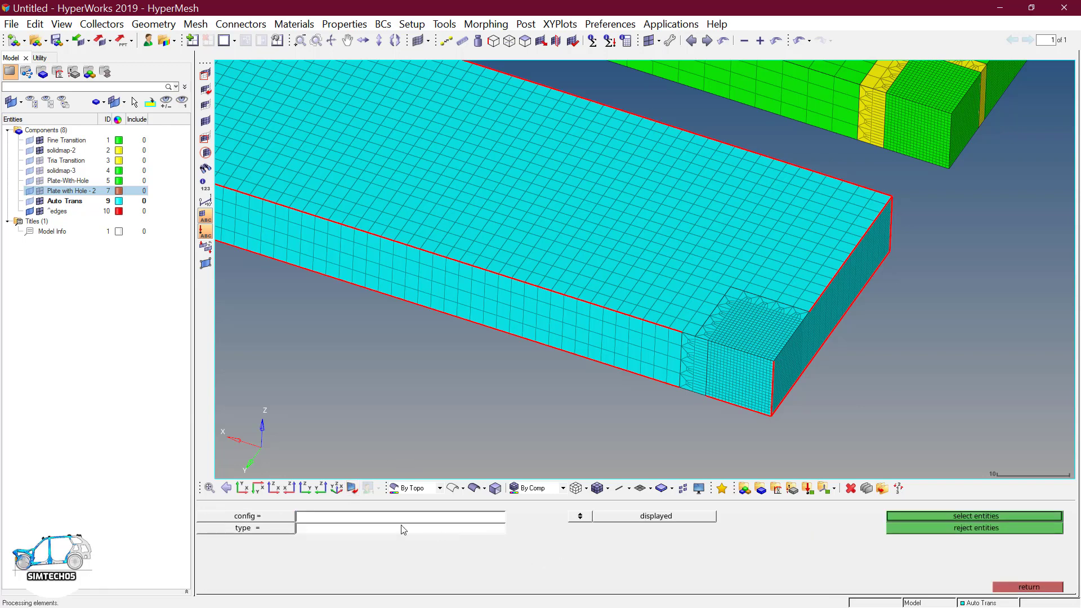
pyautogui.click(365, 518)
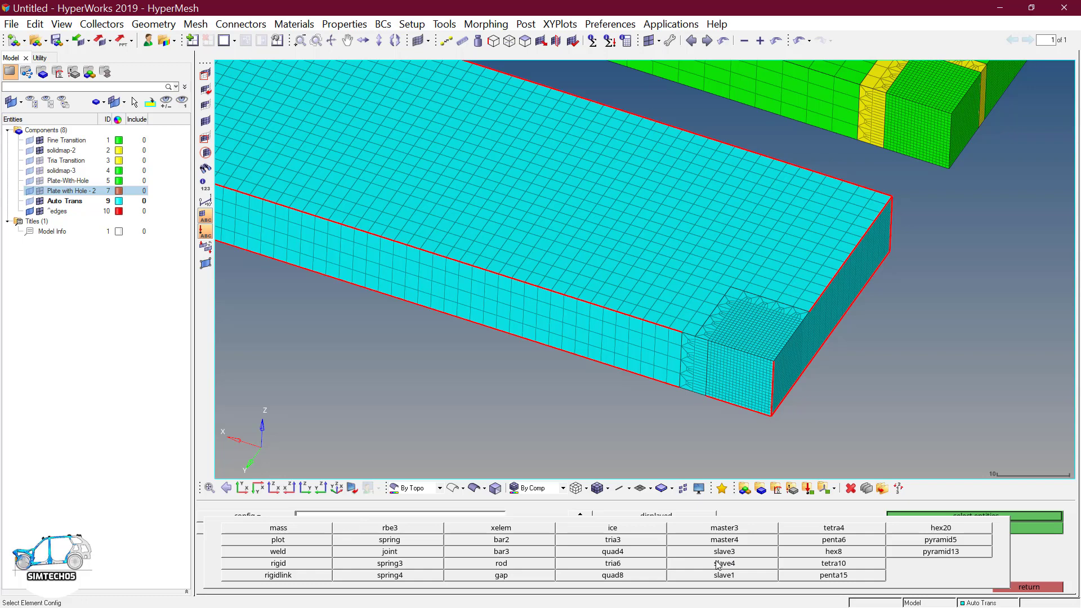
pyautogui.click(653, 552)
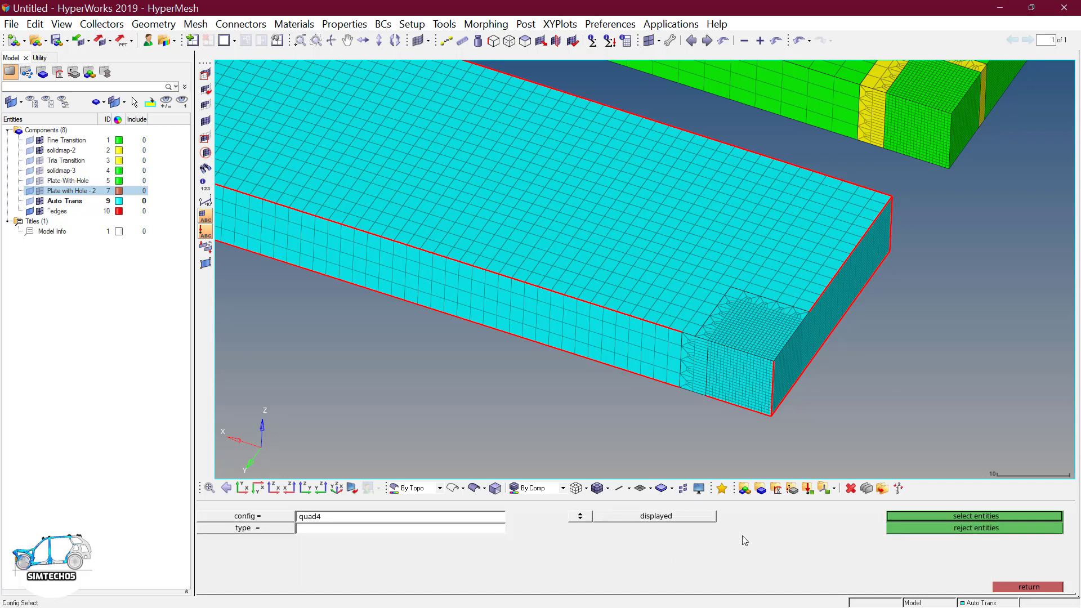
pyautogui.click(951, 517)
pyautogui.click(983, 516)
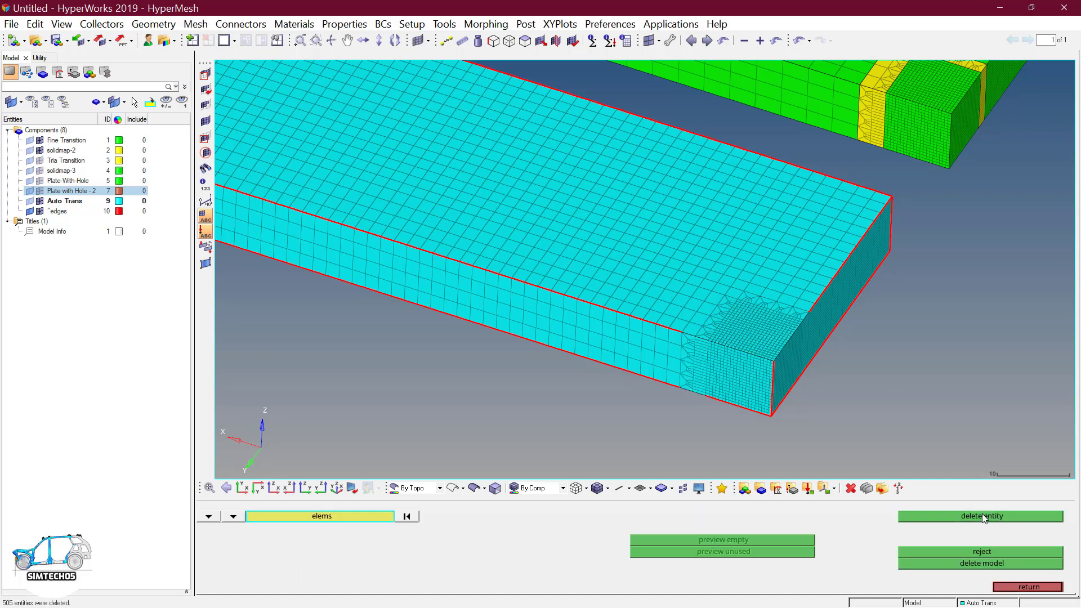
# Rerun the free-edge check on the Auto Trans mesh and switch the elements to wireframe display
pyautogui.hotkey('shift', 'F3')
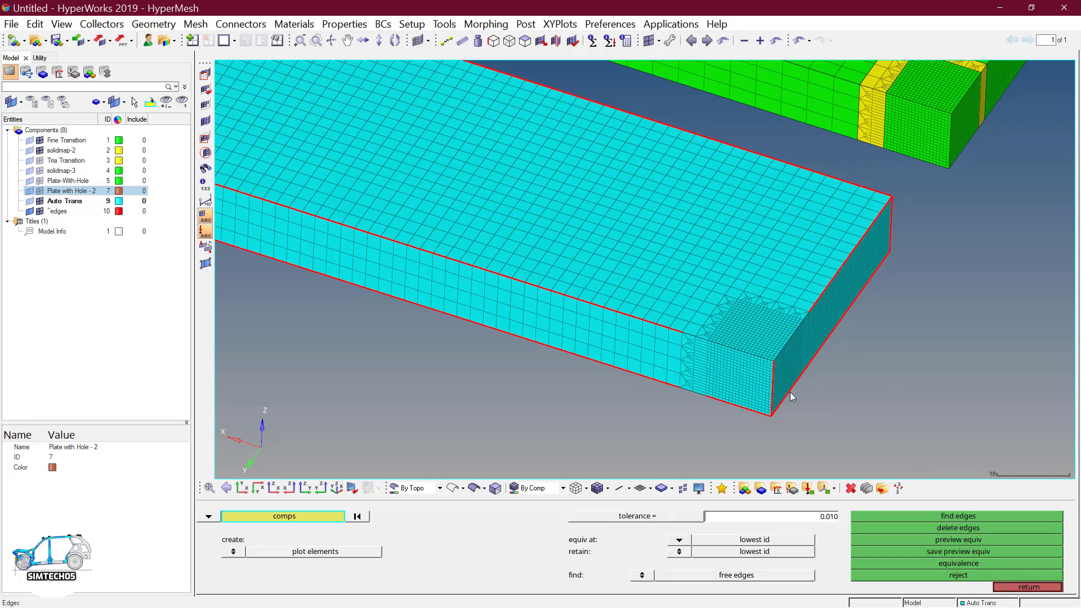
pyautogui.click(945, 516)
pyautogui.click(576, 488)
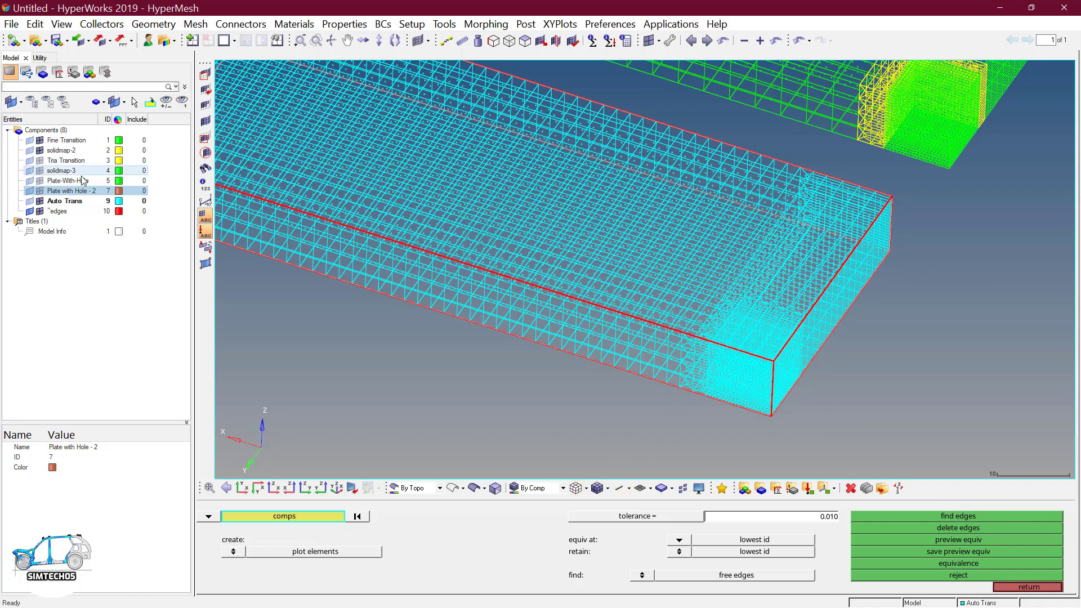
# Hide the solidmap-2 and Fine Transition meshes and inspect the Auto Trans wireframe around the fine corner for internal free edges
pyautogui.click(40, 150)
pyautogui.click(41, 141)
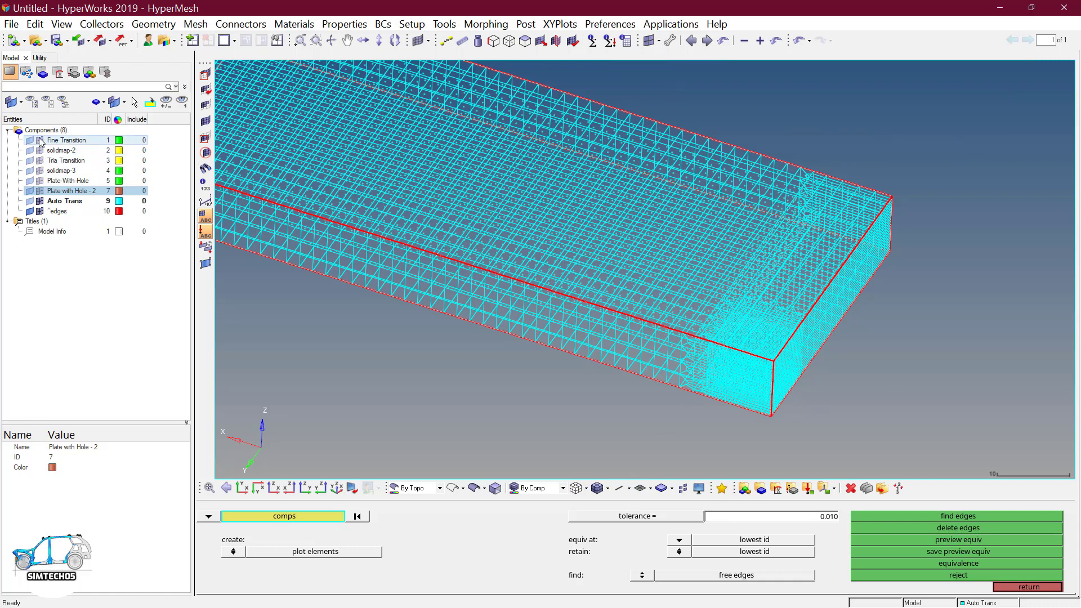
pyautogui.click(243, 488)
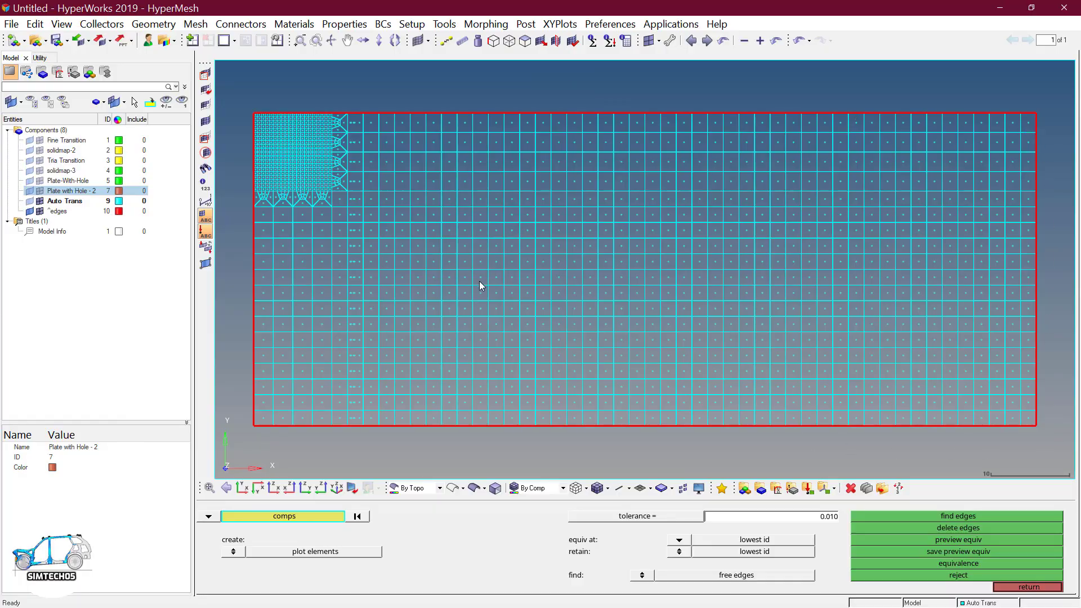
pyautogui.keyDown('ctrl'); pyautogui.moveTo(481, 286); pyautogui.dragTo(683, 304); pyautogui.keyUp('ctrl')
pyautogui.scroll(5, 612, 284)
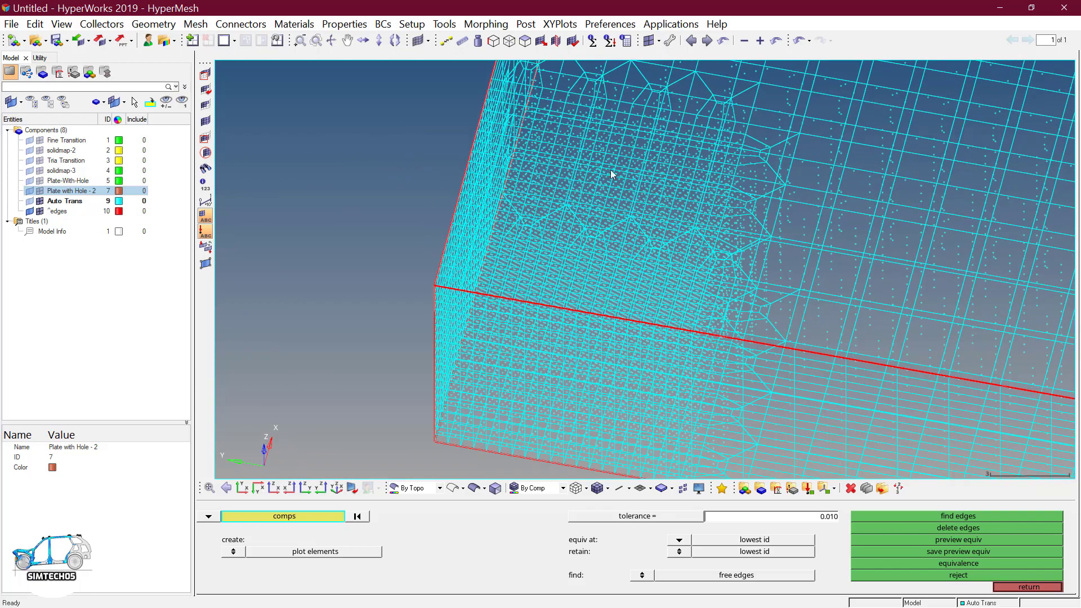
pyautogui.scroll(-3, 610, 170)
pyautogui.keyDown('ctrl'); pyautogui.moveTo(618, 229); pyautogui.dragTo(563, 290); pyautogui.keyUp('ctrl')
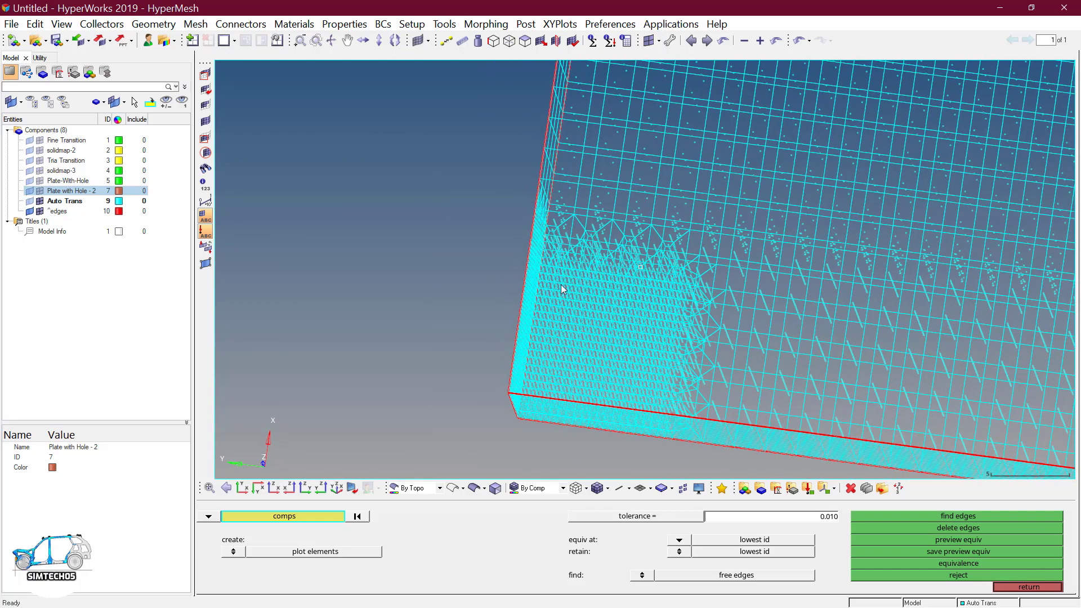
# Switch the elements back to shaded display with mesh lines and show the Auto Trans block in the XY plane view
pyautogui.click(597, 489)
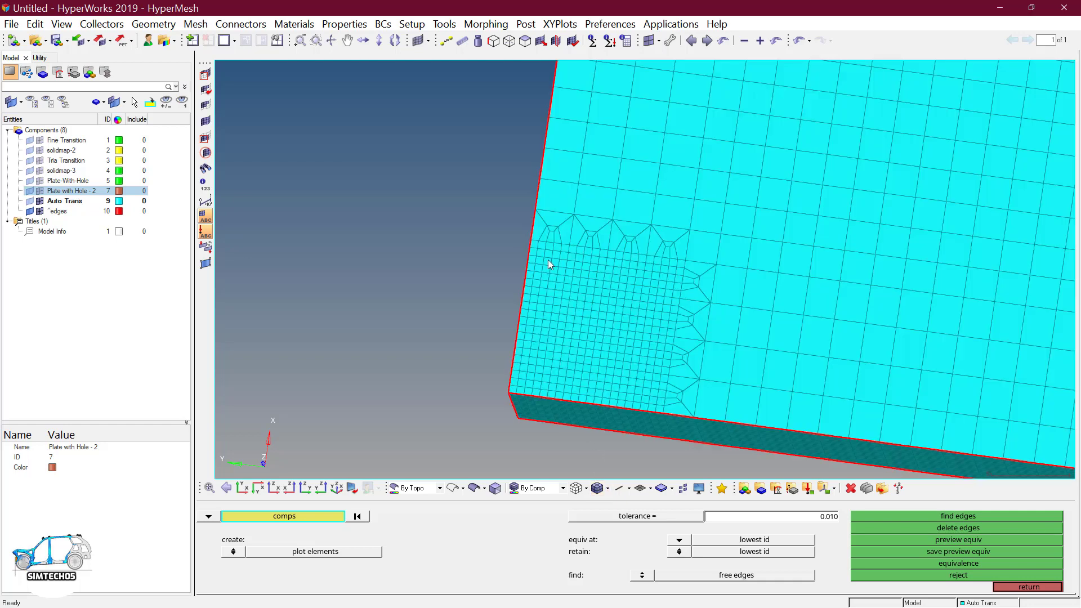
pyautogui.scroll(-3, 548, 259)
pyautogui.scroll(2, 552, 242)
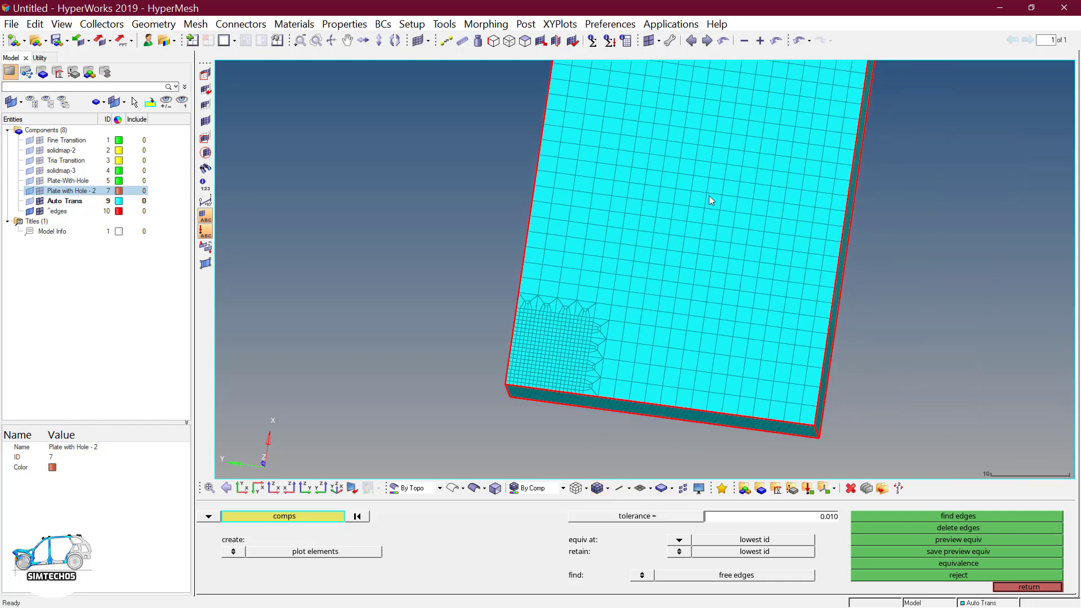
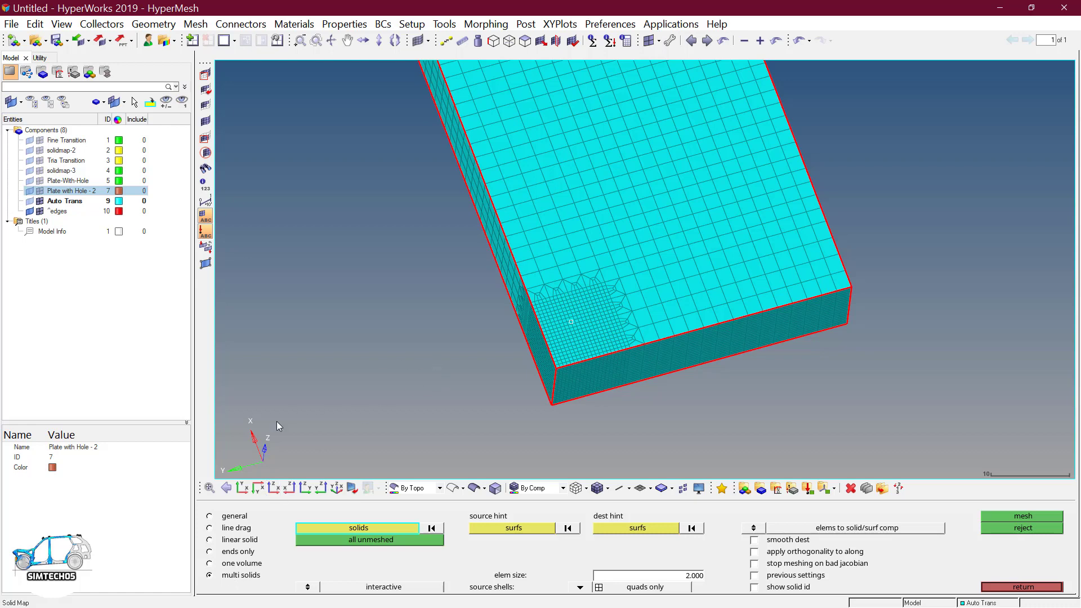
pyautogui.click(242, 488)
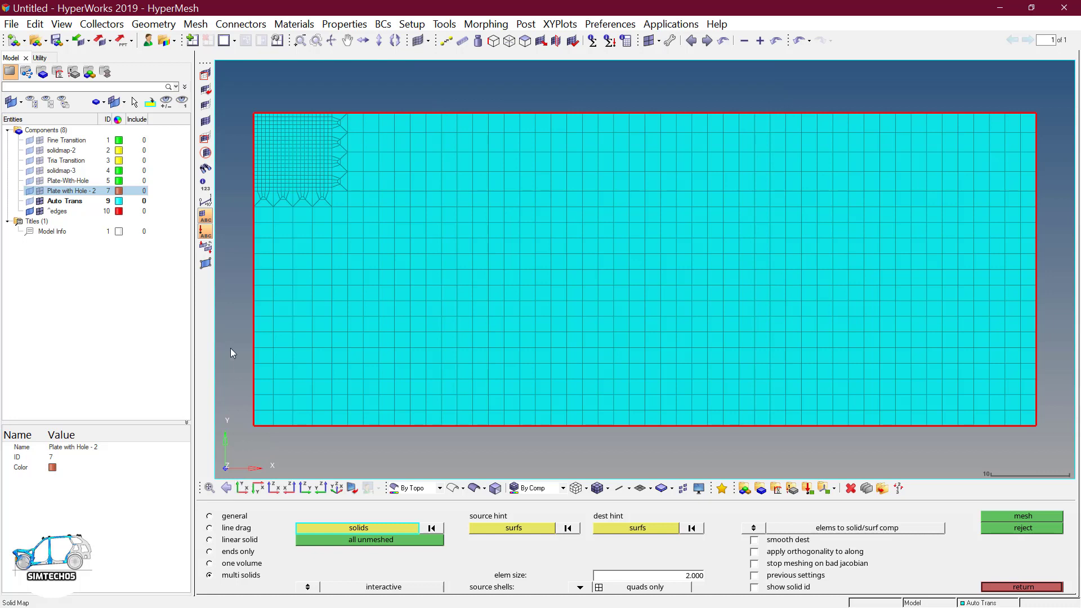
# Show the mesh and geometry of the Plate-With-Hole and Plate with Hole - 2 components
pyautogui.click(40, 181)
pyautogui.click(30, 181)
pyautogui.press('f')
pyautogui.keyDown('ctrl'); pyautogui.moveTo(603, 160); pyautogui.dragTo(612, 219, button='right'); pyautogui.keyUp('ctrl')
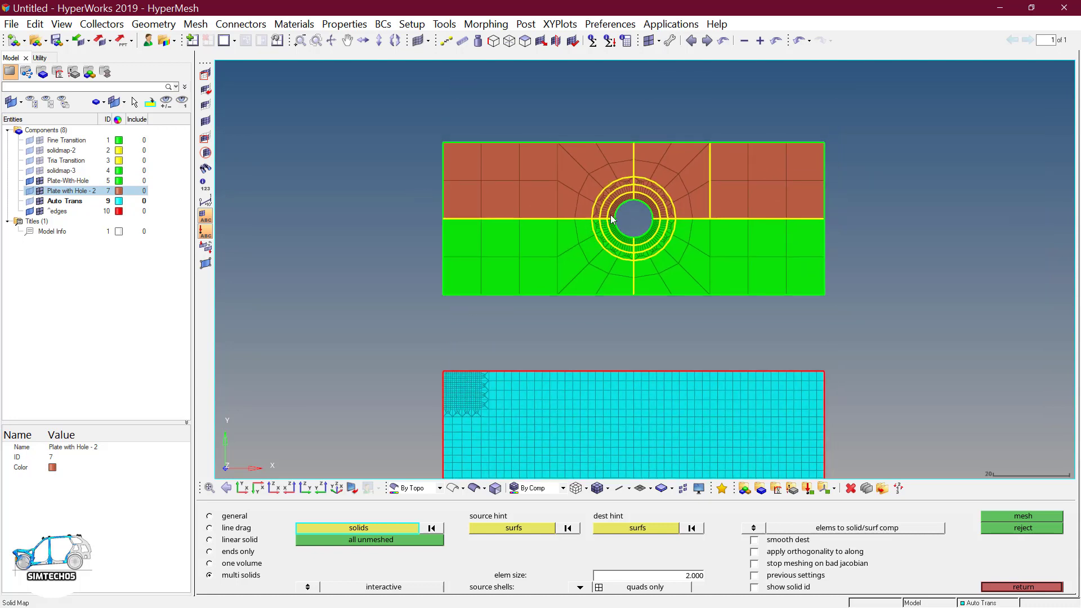
pyautogui.scroll(3, 612, 220)
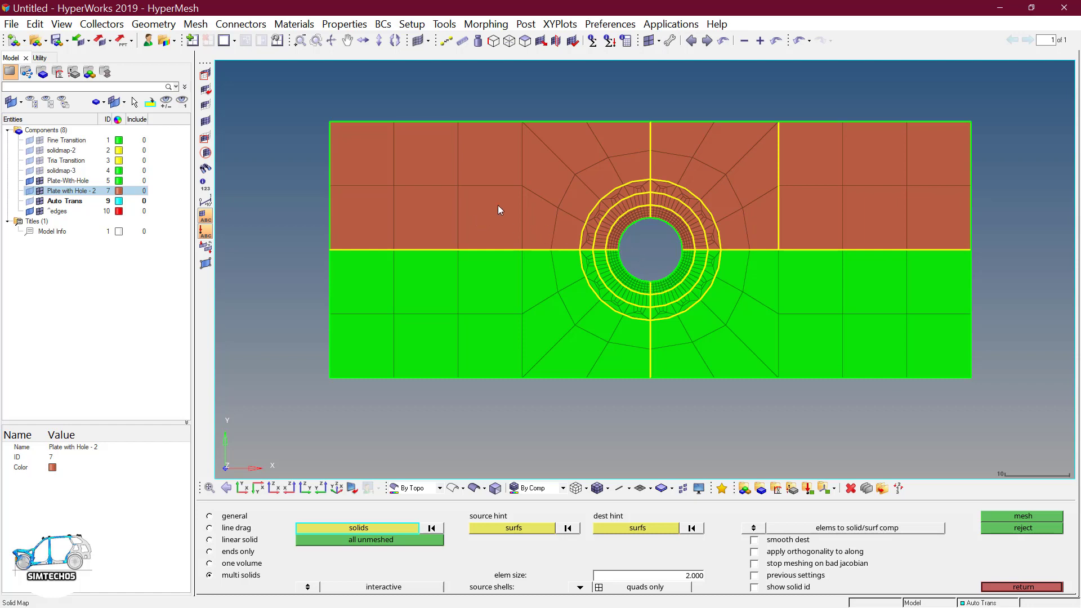
pyautogui.keyDown('ctrl'); pyautogui.moveTo(641, 408); pyautogui.dragTo(693, 316); pyautogui.keyUp('ctrl')
pyautogui.keyDown('ctrl'); pyautogui.moveTo(693, 316); pyautogui.dragTo(655, 317, button='right'); pyautogui.keyUp('ctrl')
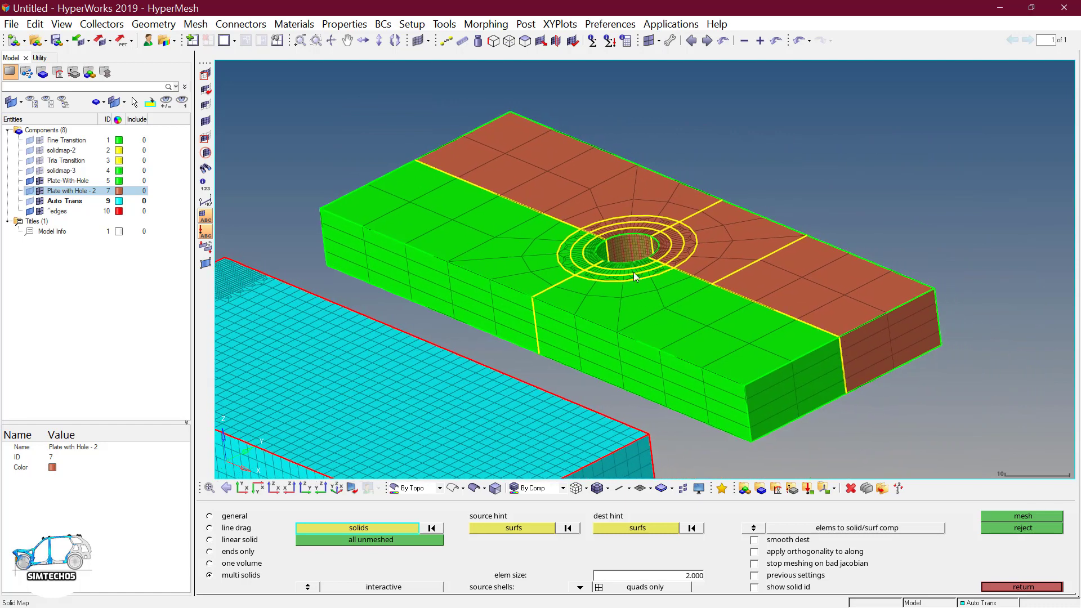
pyautogui.keyDown('ctrl'); pyautogui.moveTo(664, 321); pyautogui.dragTo(625, 331); pyautogui.keyUp('ctrl')
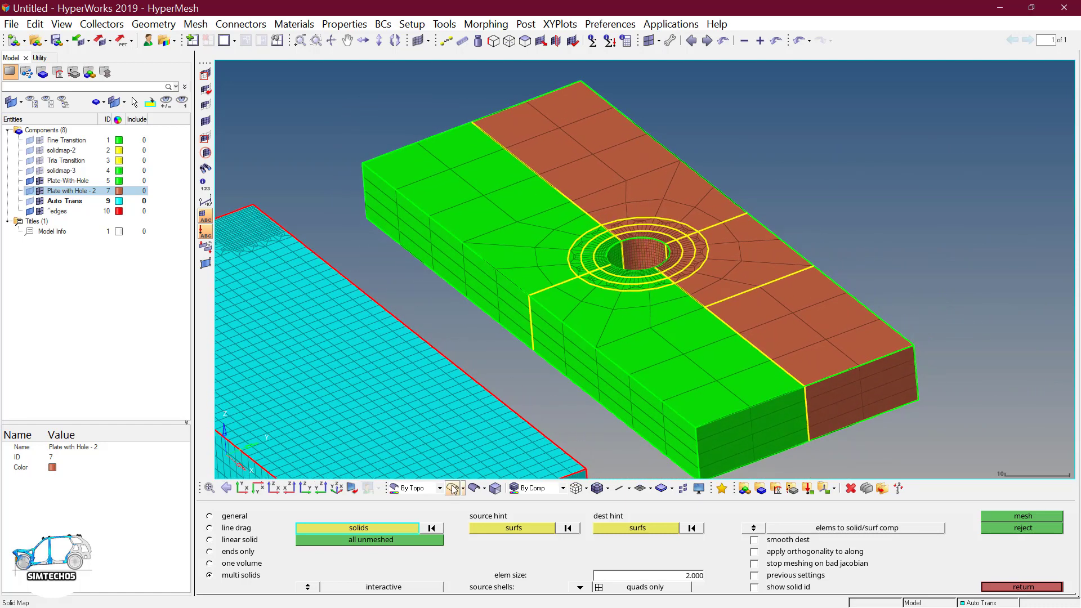
# Mask the Plate with Hole - 2 elements in the +X, +Y quarter of the plate, including the remaining row beside the hole
pyautogui.click(205, 73)
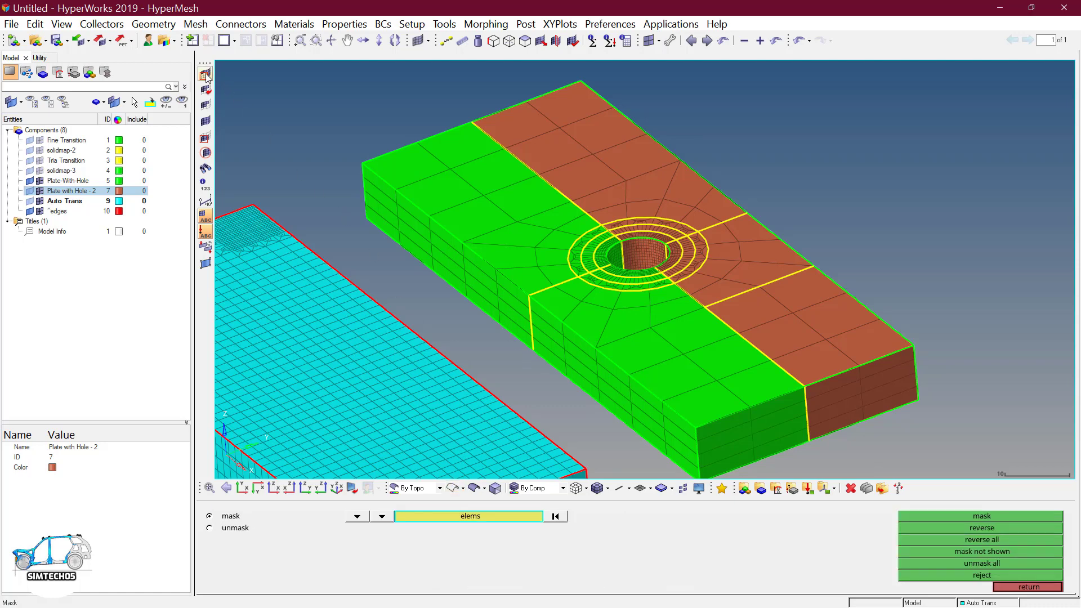
pyautogui.click(243, 488)
pyautogui.scroll(2, 652, 180)
pyautogui.keyDown('ctrl'); pyautogui.click(652, 176); pyautogui.keyUp('ctrl')
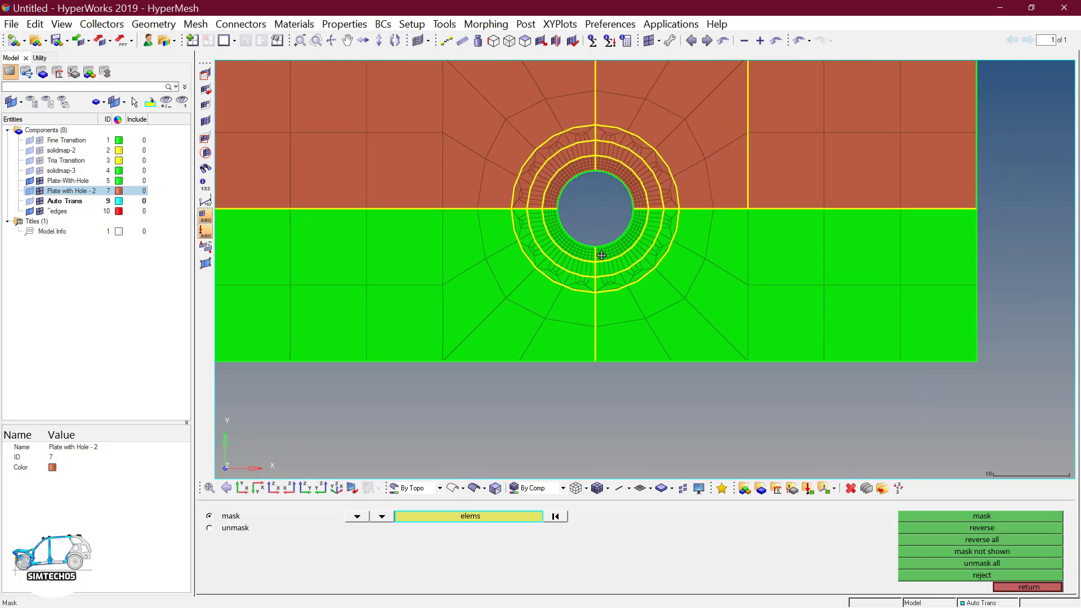
pyautogui.keyDown('ctrl'); pyautogui.click(643, 173); pyautogui.keyUp('ctrl')
pyautogui.keyDown('shift'); pyautogui.moveTo(579, 94); pyautogui.dragTo(997, 267); pyautogui.keyUp('shift')
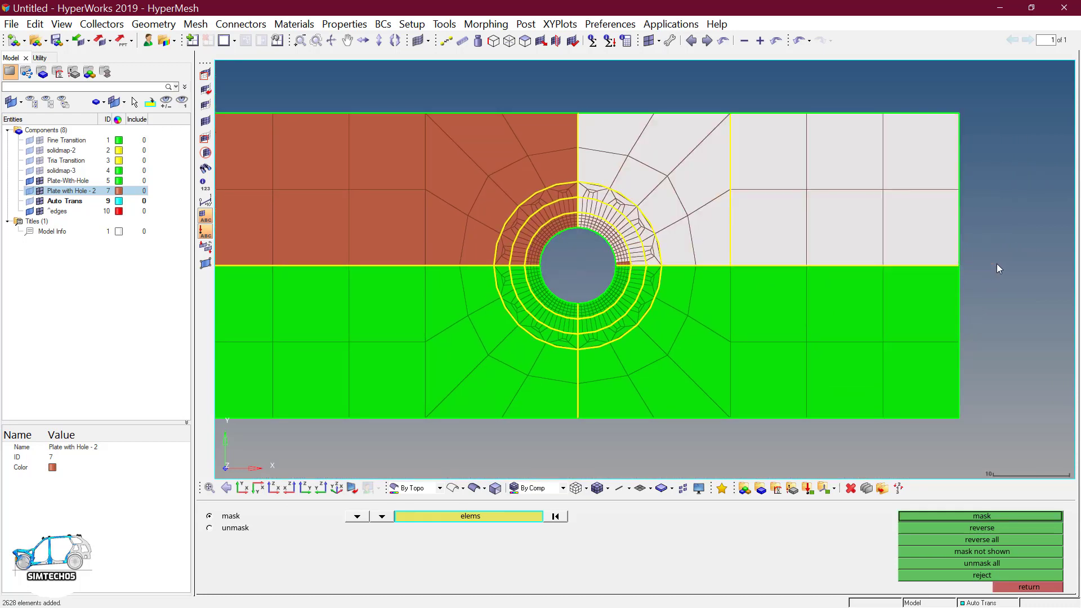
pyautogui.scroll(6, 623, 259)
pyautogui.keyDown('shift'); pyautogui.moveTo(602, 244); pyautogui.dragTo(793, 295); pyautogui.keyUp('shift')
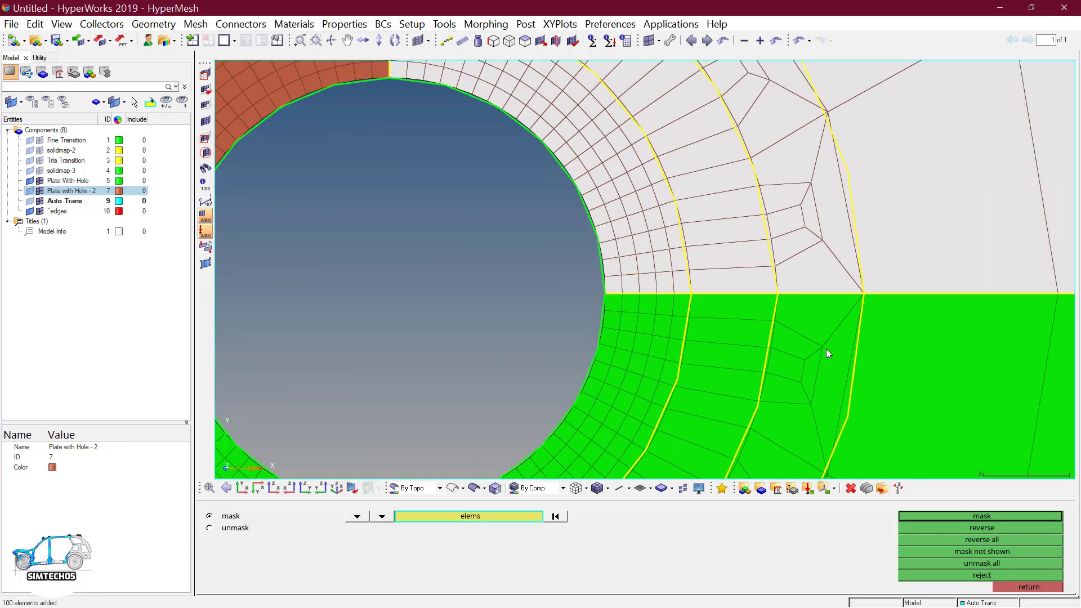
pyautogui.click(968, 516)
# Hide the geometry of both plate-with-hole components and examine the exposed hex mesh transition around the hole
pyautogui.keyDown('ctrl'); pyautogui.moveTo(665, 286); pyautogui.dragTo(676, 306); pyautogui.keyUp('ctrl')
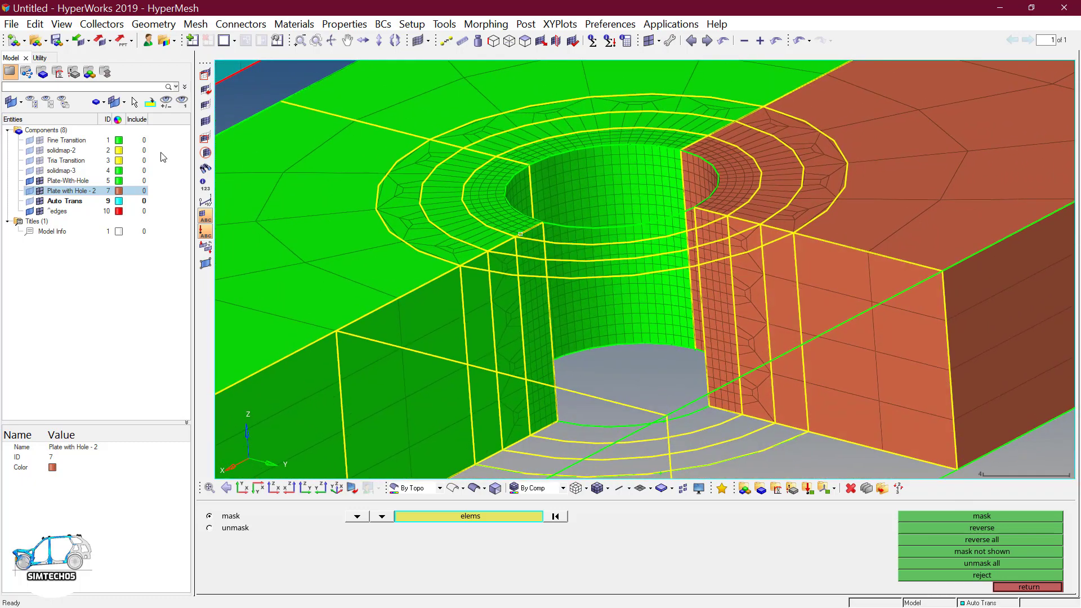
pyautogui.click(30, 180)
pyautogui.keyDown('ctrl'); pyautogui.moveTo(578, 308); pyautogui.dragTo(657, 282); pyautogui.keyUp('ctrl')
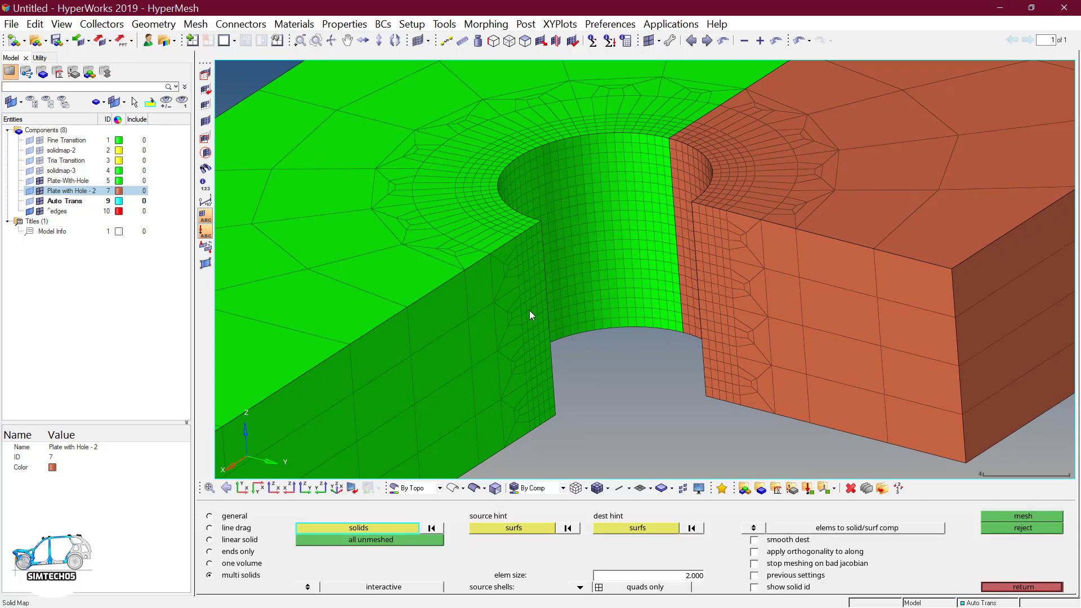
pyautogui.press('Escape')
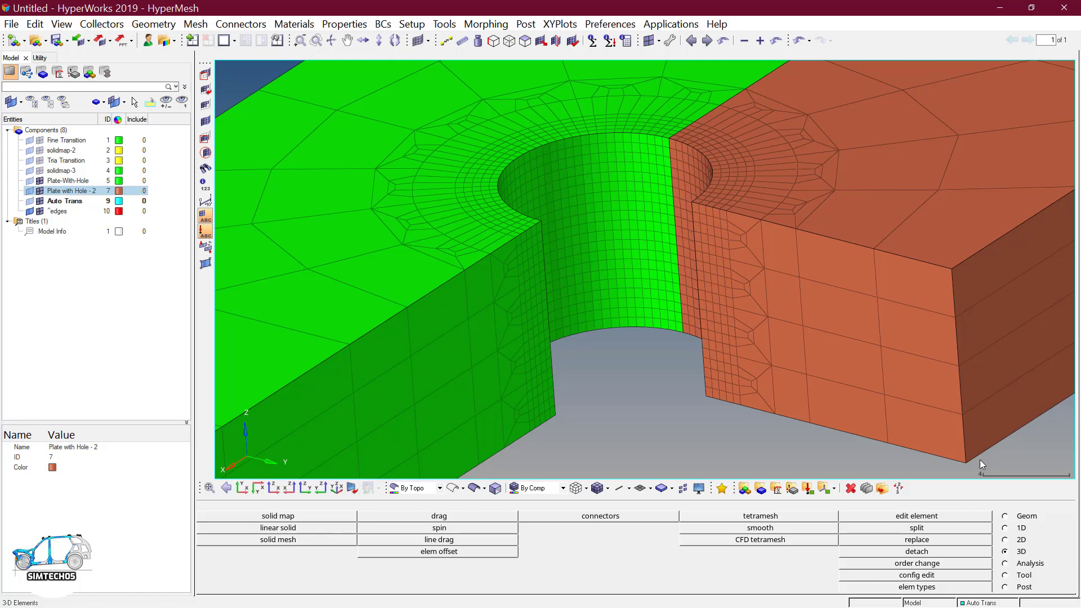
pyautogui.scroll(-3, 829, 337)
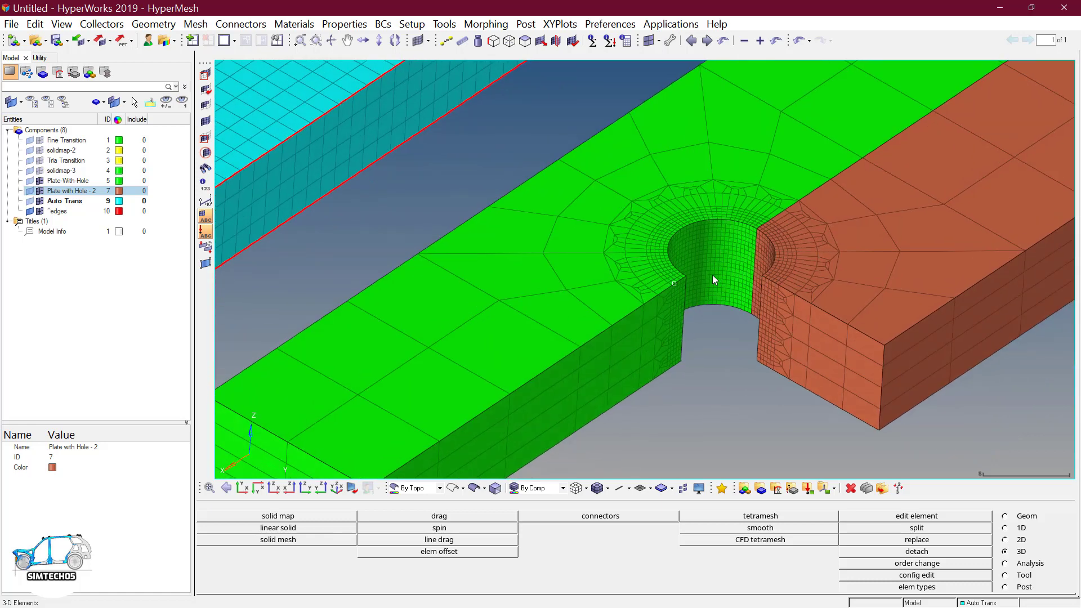
pyautogui.keyDown('ctrl'); pyautogui.moveTo(745, 269); pyautogui.dragTo(694, 241); pyautogui.keyUp('ctrl')
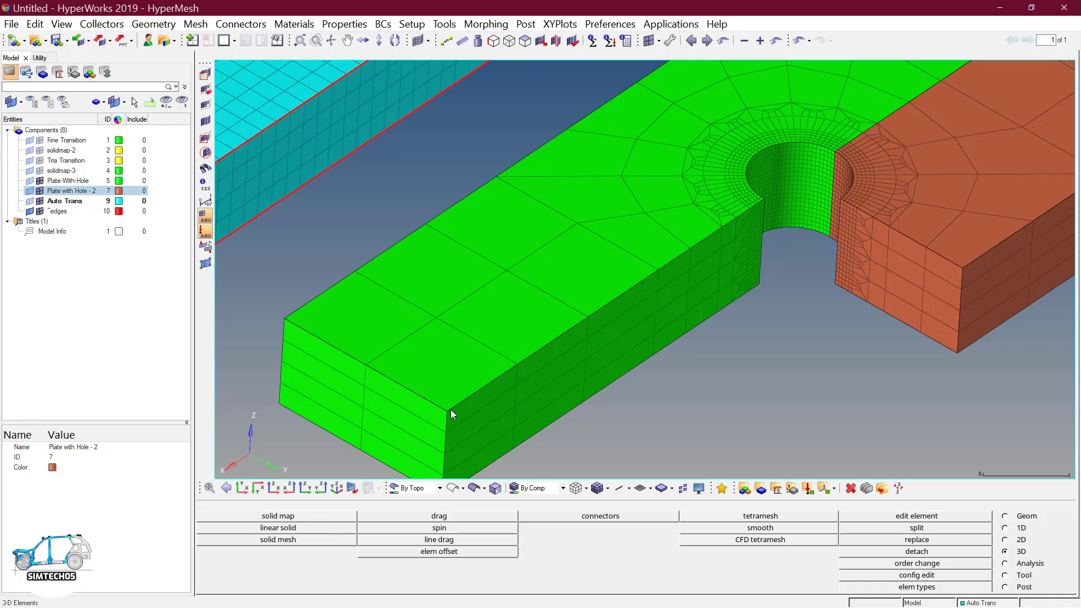
pyautogui.scroll(-4, 555, 344)
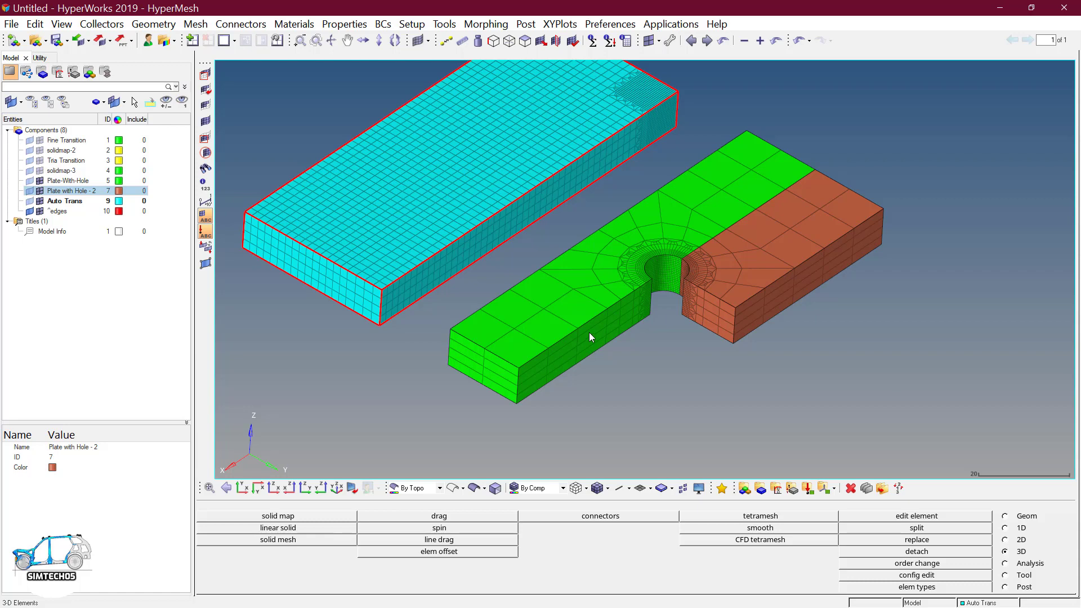
pyautogui.click(300, 516)
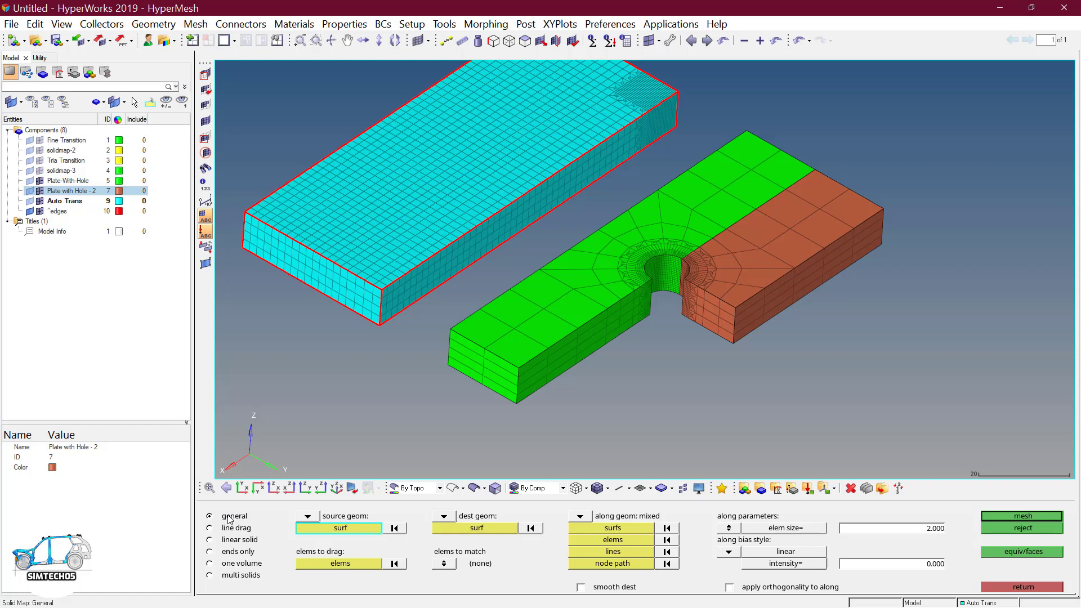
pyautogui.click(229, 576)
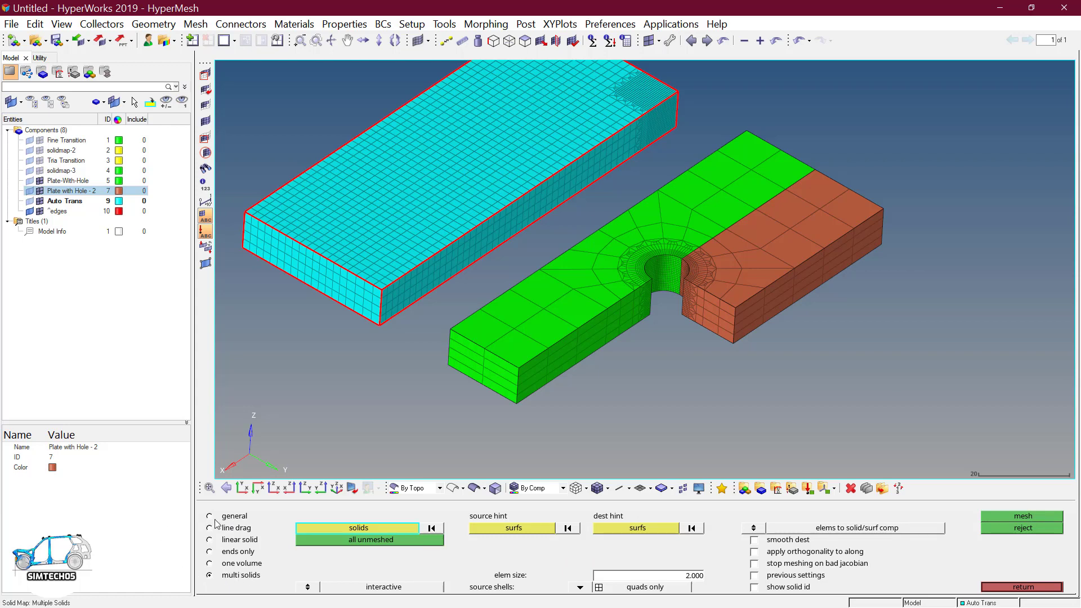
pyautogui.click(1020, 587)
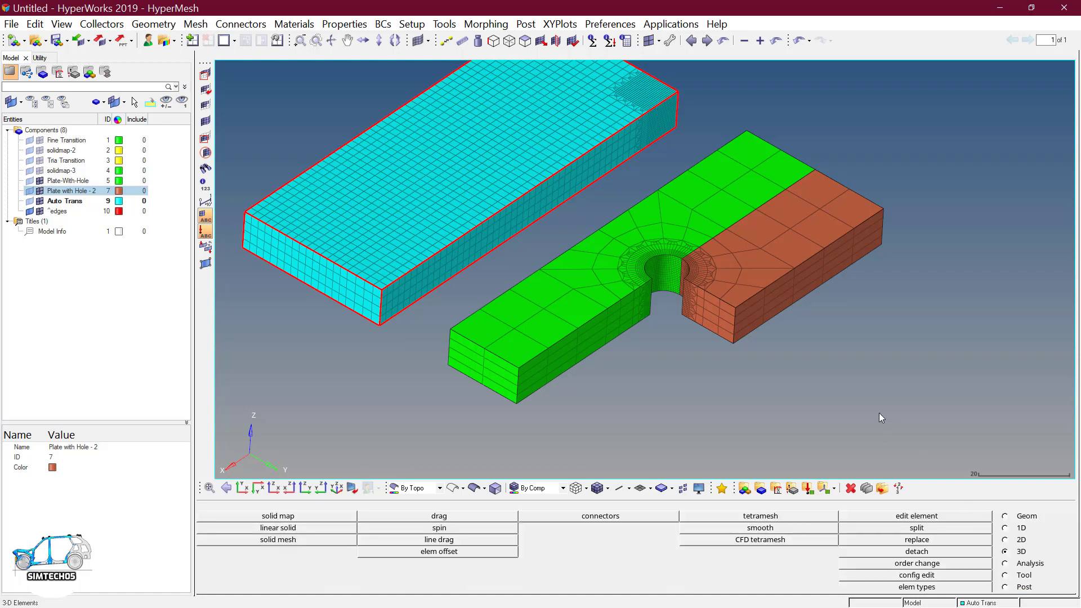